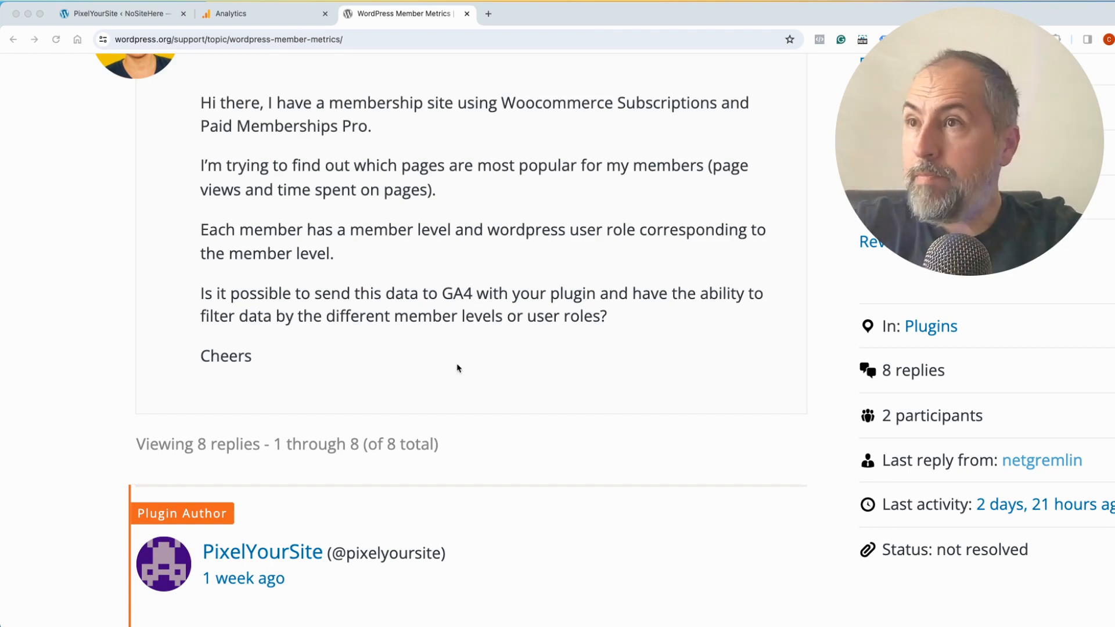
# Step: Read the WordPress Member Metrics support thread for the question about filtering GA4 data by user role and the plugin author's reply
pyautogui.scroll(-10, 617, 346)
pyautogui.scroll(10, 617, 346)
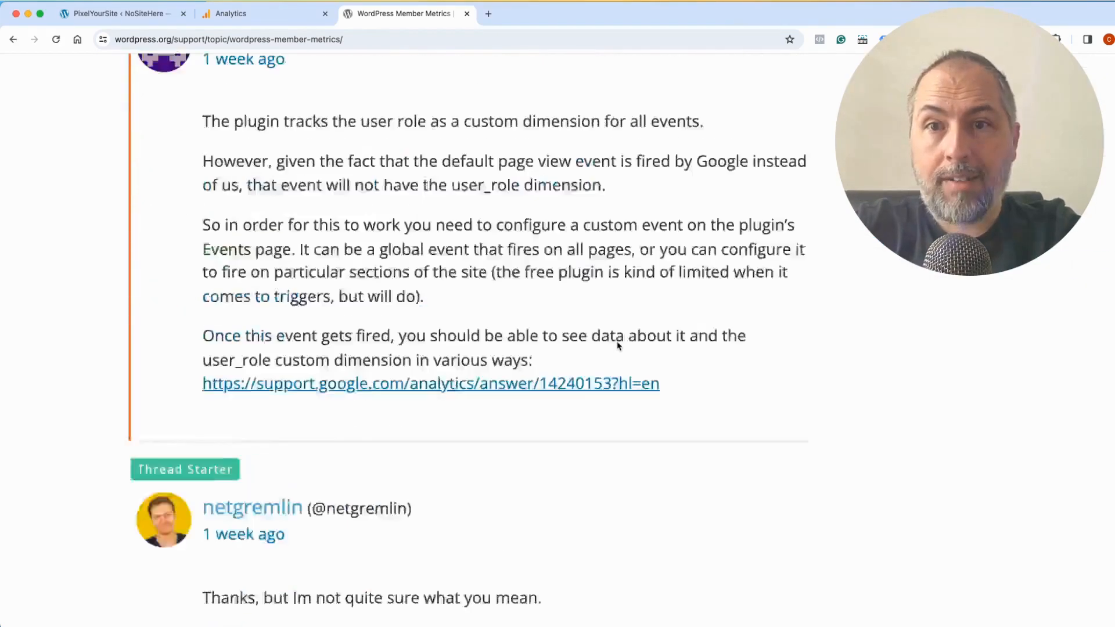
pyautogui.scroll(3, 618, 345)
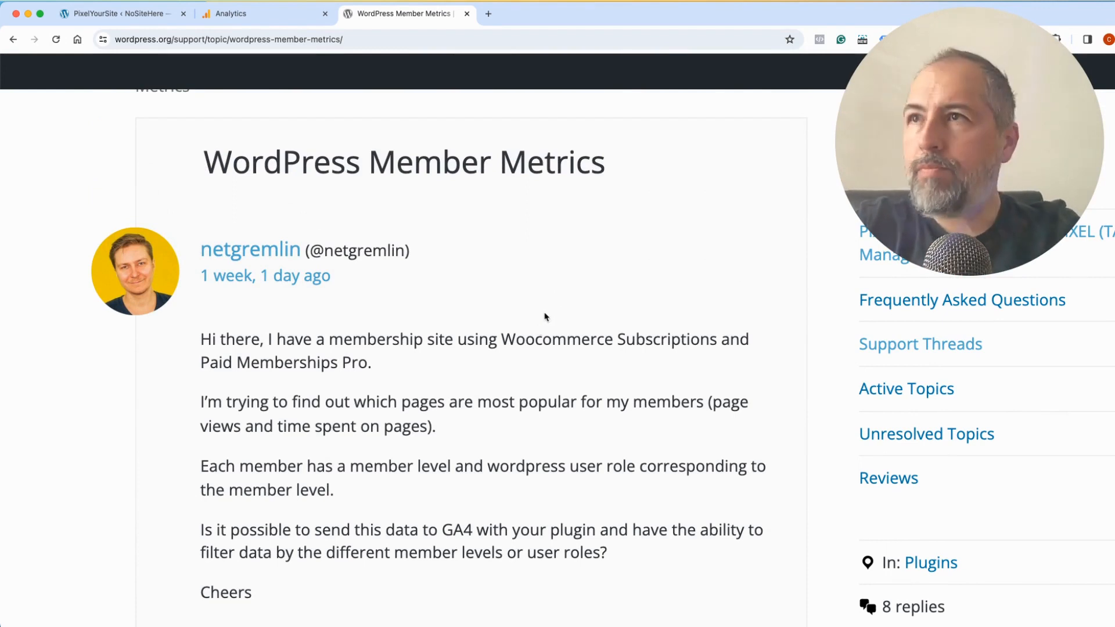
pyautogui.scroll(-8, 596, 300)
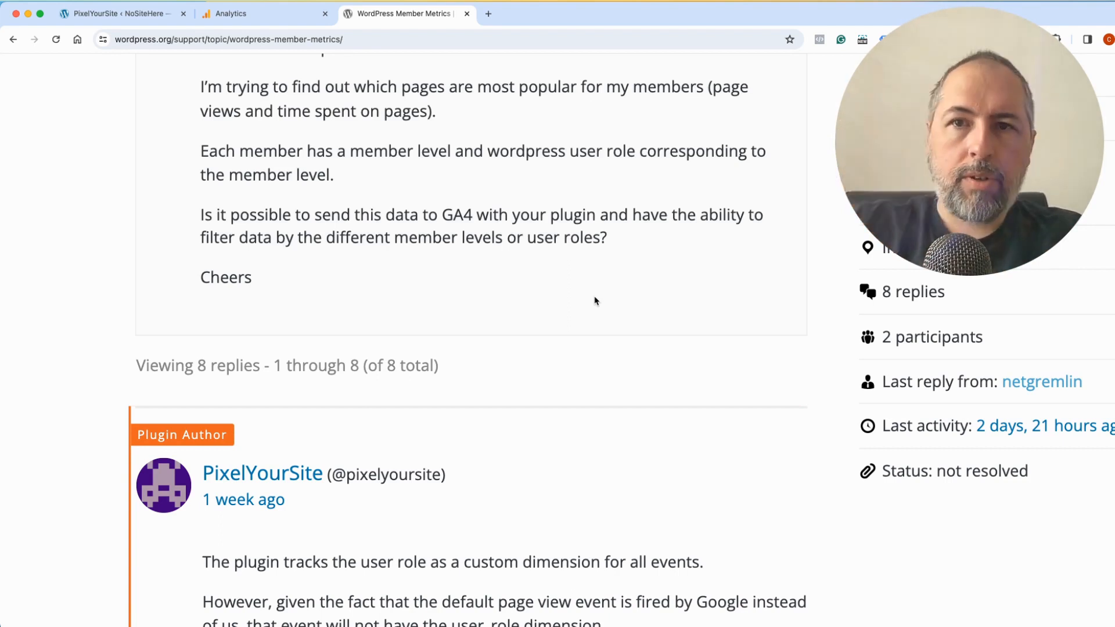
# Step: Switch to the PixelYourSite Events page and open the "All pages event" for editing
pyautogui.click(122, 13)
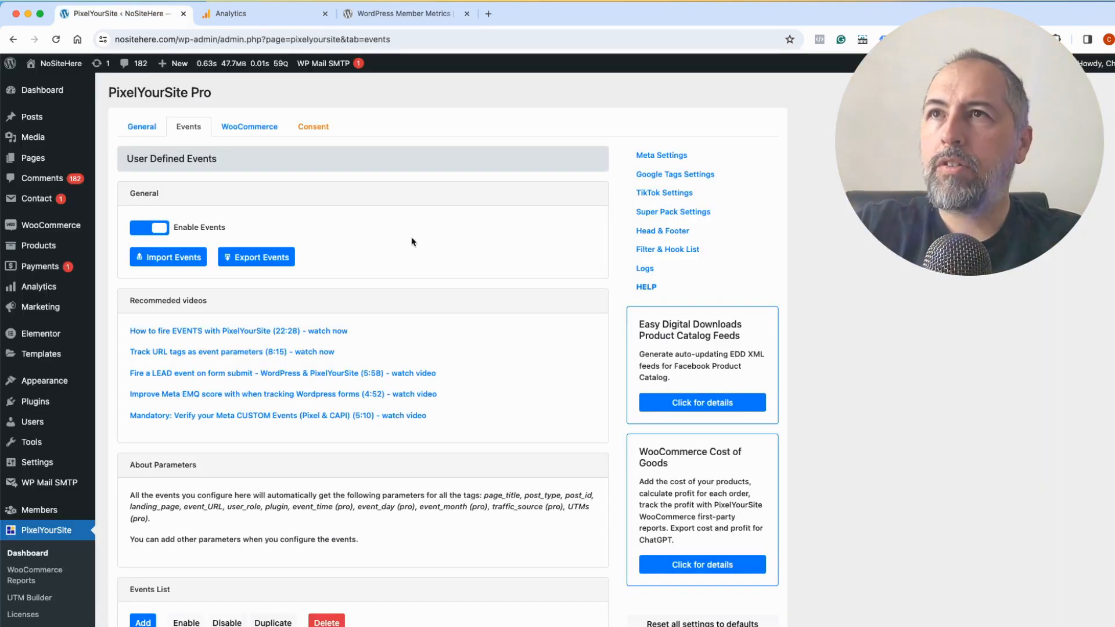
pyautogui.scroll(-5, 406, 238)
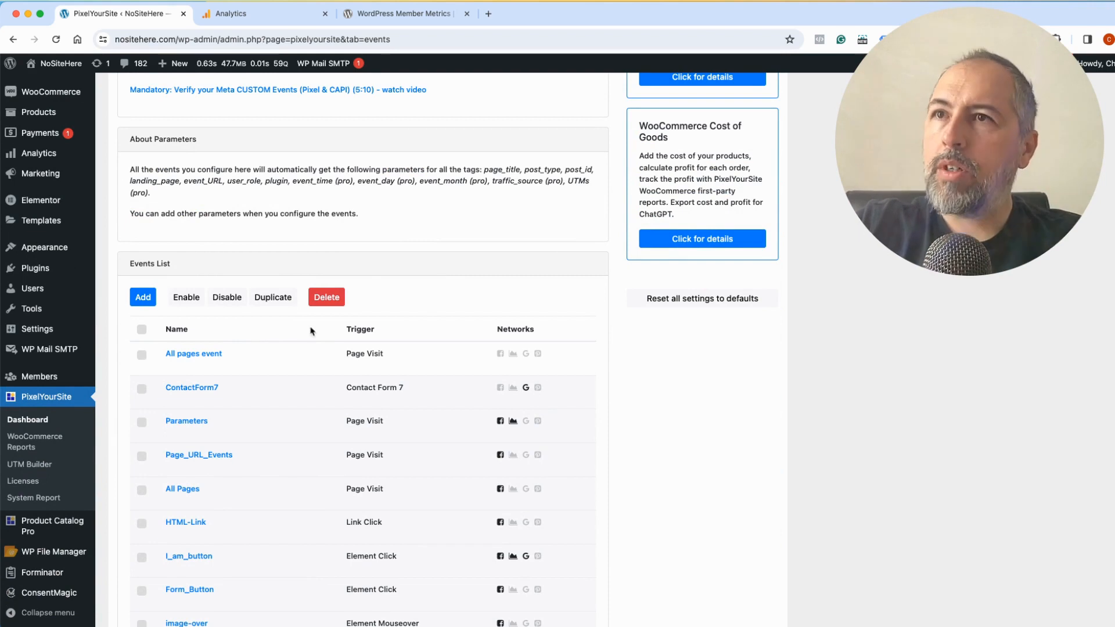
pyautogui.click(205, 355)
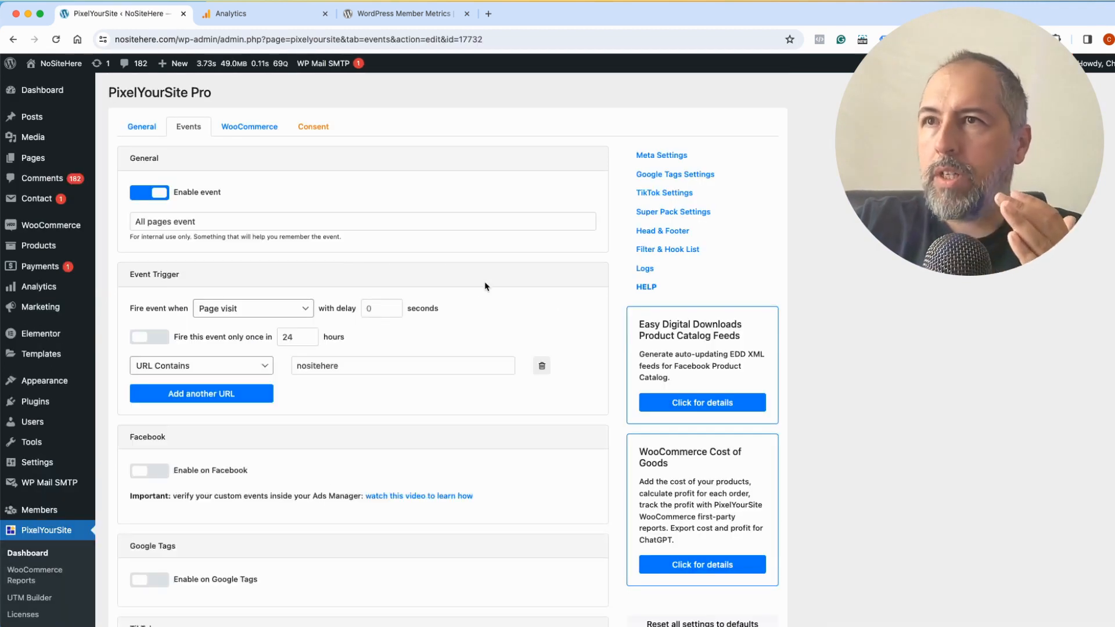
# Step: Enable the event on Google Tags, firing only for G-BLG8V9TFMK (global) as a CustomEvent named AllPageEvent
pyautogui.scroll(-5, 485, 286)
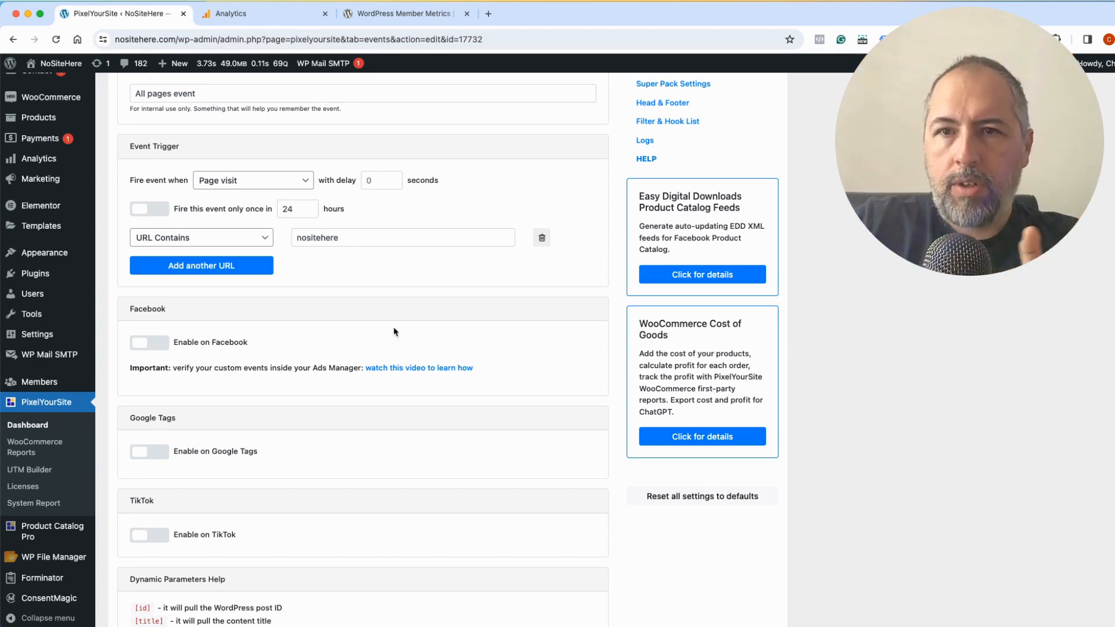
pyautogui.scroll(-5, 444, 327)
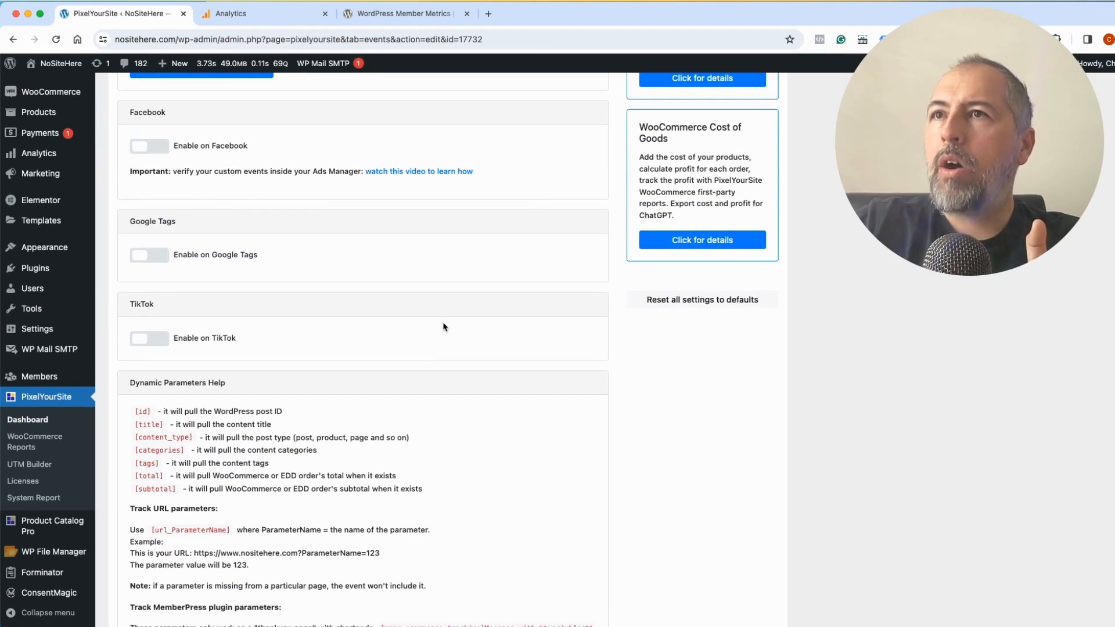
pyautogui.click(151, 258)
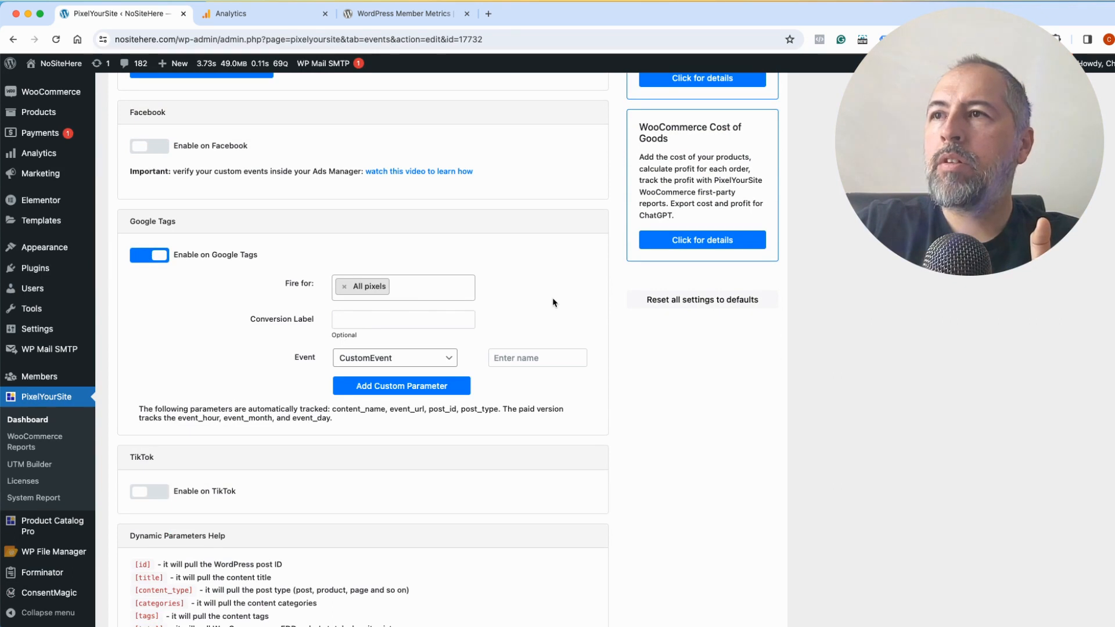
pyautogui.scroll(4, 552, 302)
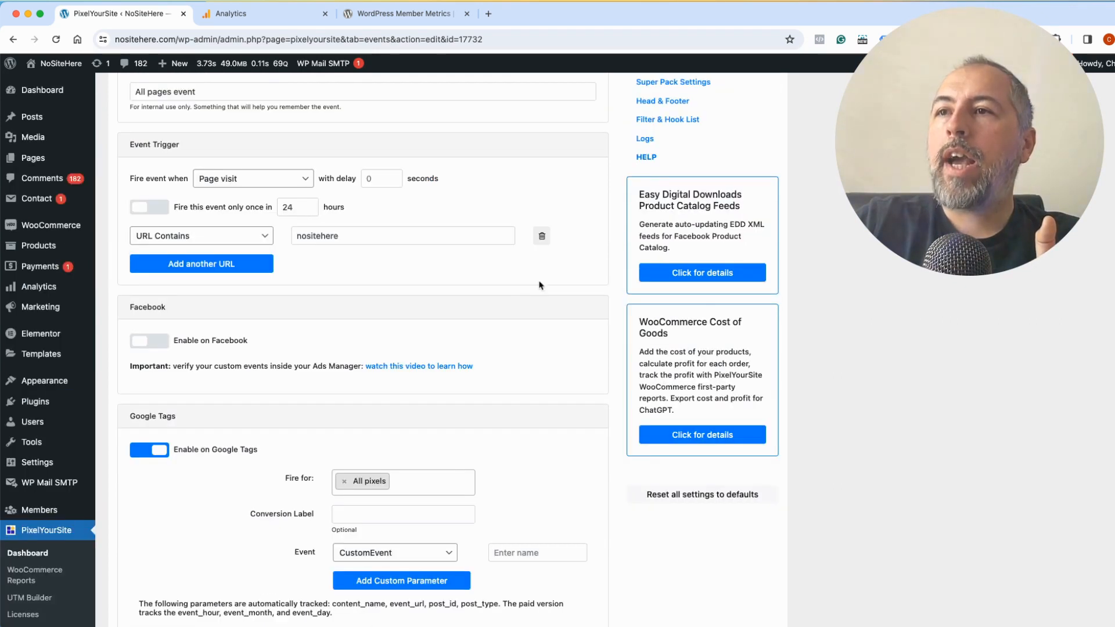
pyautogui.scroll(-3, 540, 286)
pyautogui.click(414, 356)
pyautogui.click(383, 401)
pyautogui.scroll(-2, 518, 342)
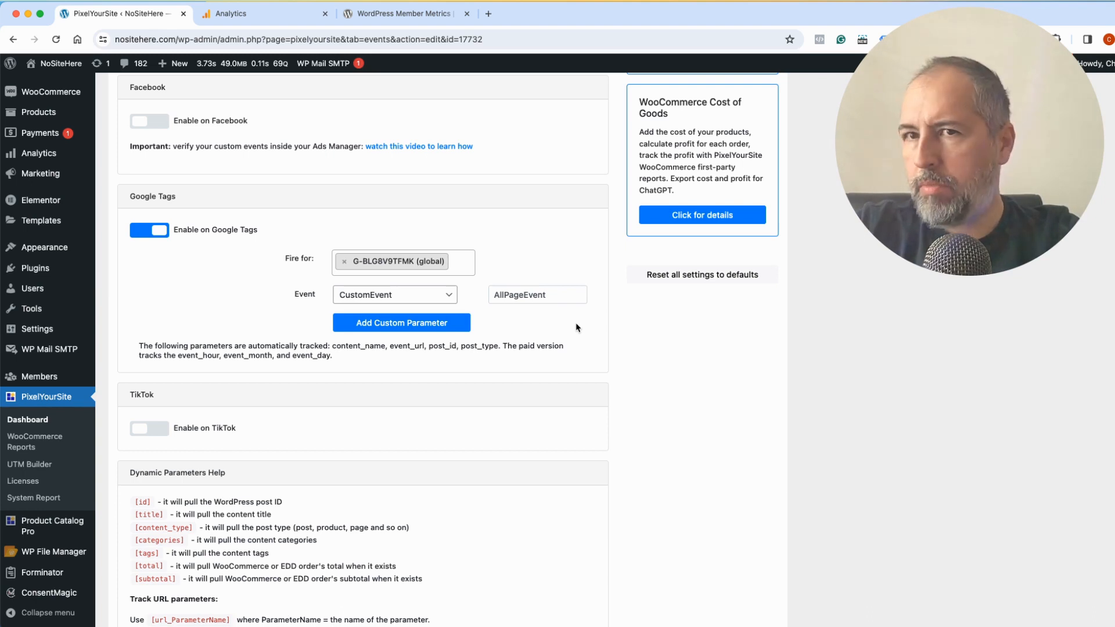
# Step: Save the edited "All pages event"
pyautogui.scroll(-4, 577, 327)
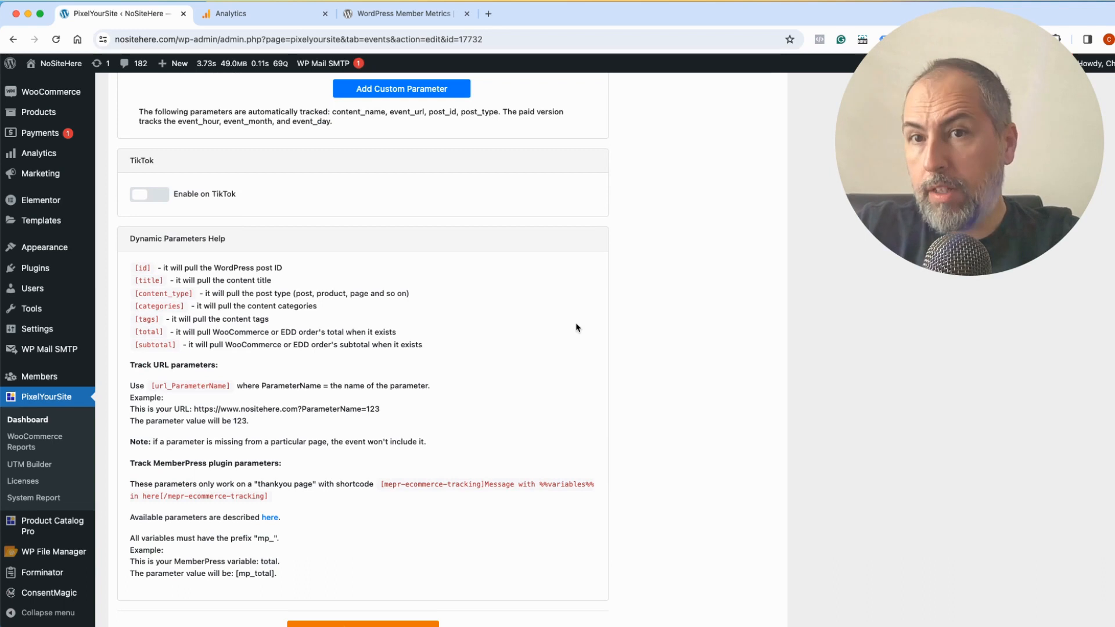
pyautogui.scroll(-1, 577, 327)
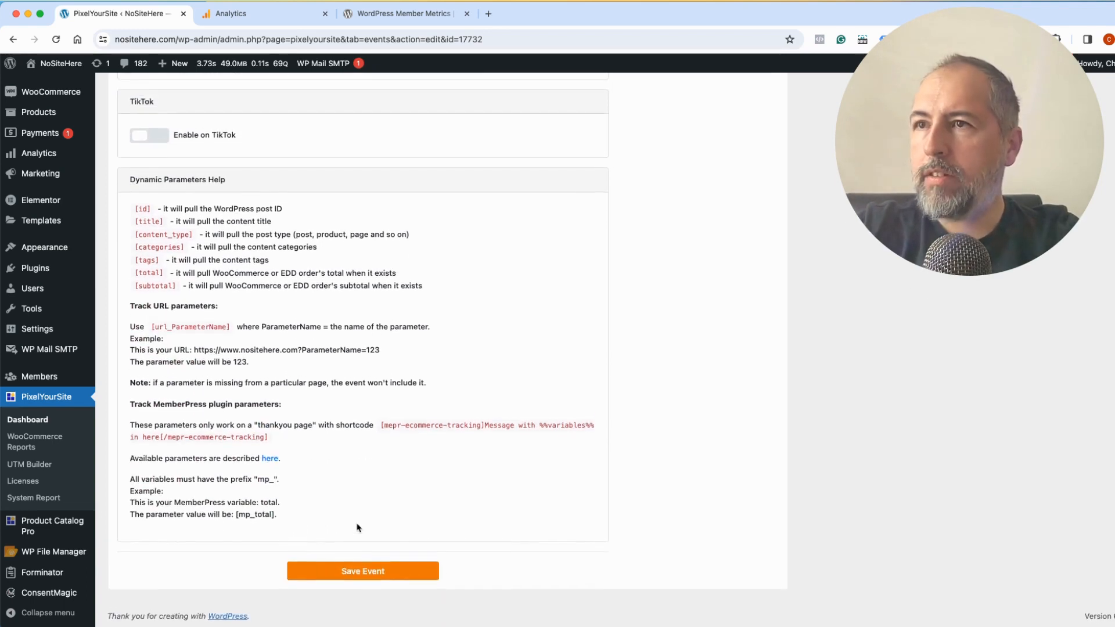
pyautogui.click(364, 574)
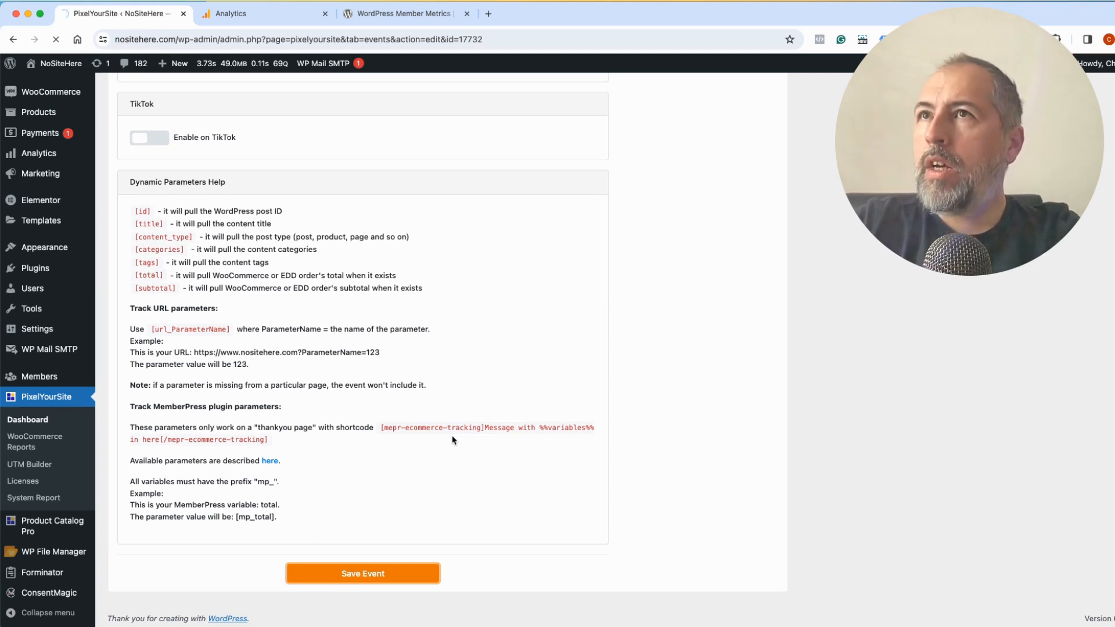
# Step: Open Tag Assistant in a new browser tab and connect it to the nositehere.com homepage for debugging
pyautogui.rightClick(74, 68)
pyautogui.click(104, 127)
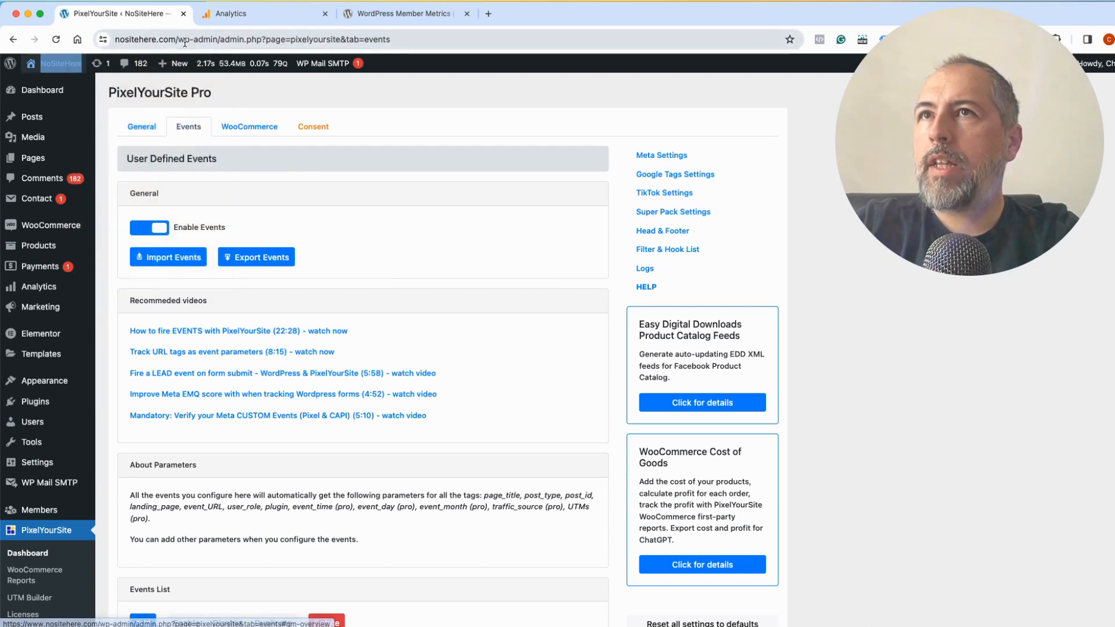
pyautogui.click(489, 13)
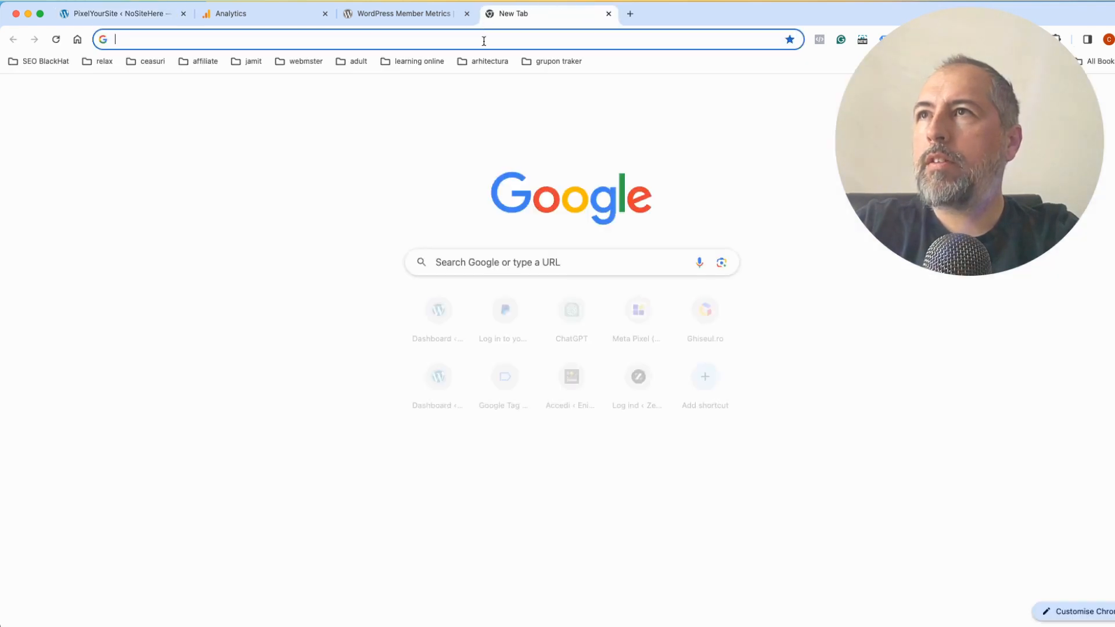
pyautogui.click(484, 41)
pyautogui.write('ta')
pyautogui.press('Return')
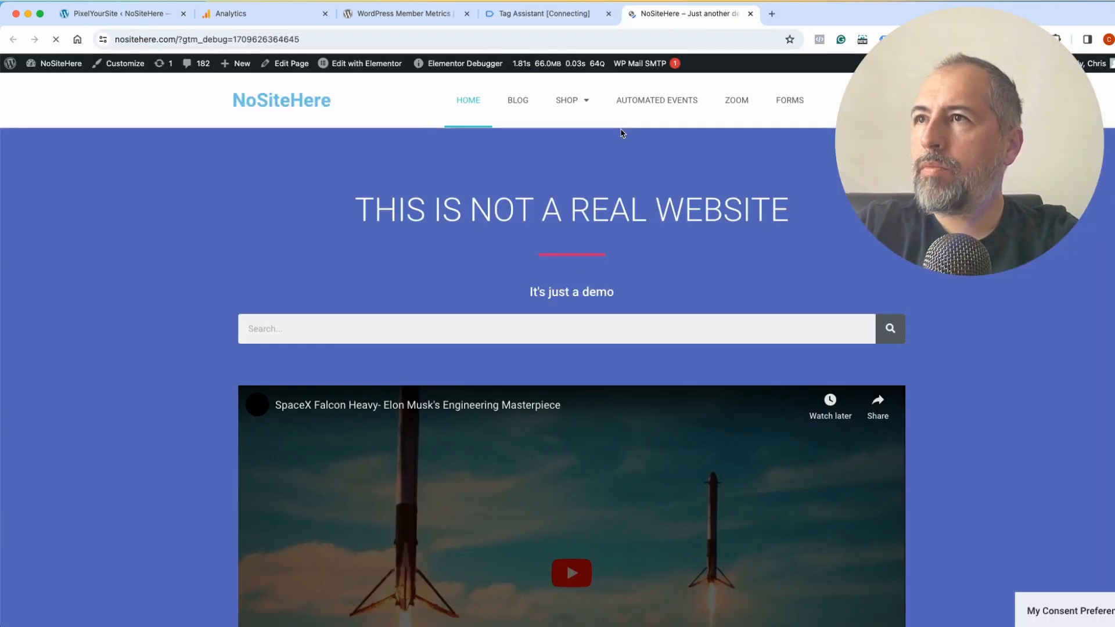
pyautogui.click(564, 14)
pyautogui.click(541, 281)
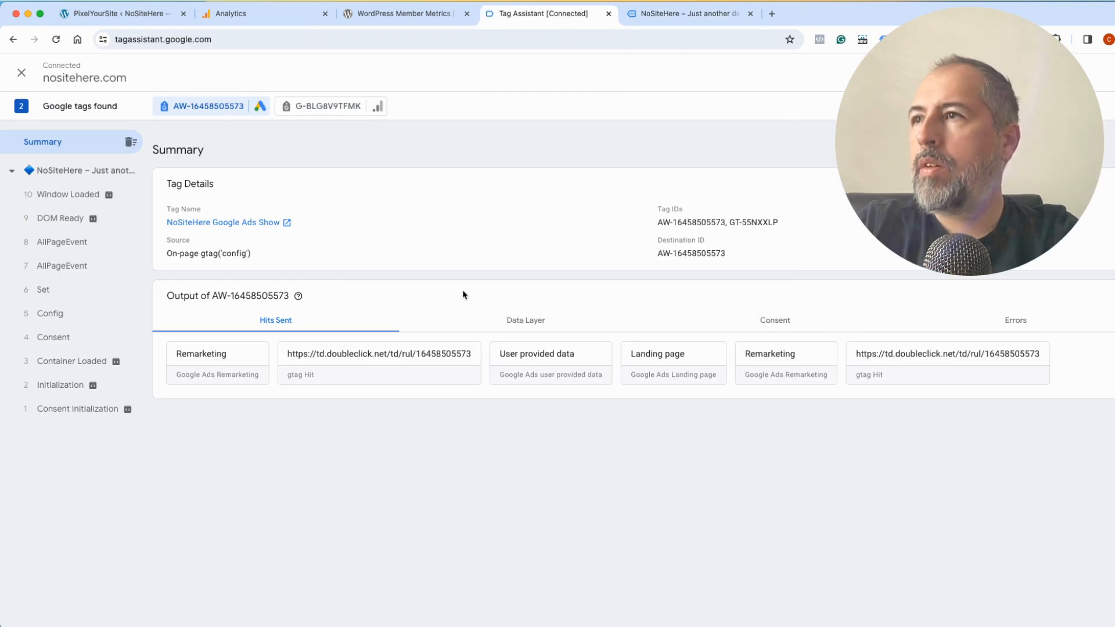
# Step: Inspect the user_role parameter in the AllPageEvent call for the G-BLG8V9TFMK tag
pyautogui.click(312, 113)
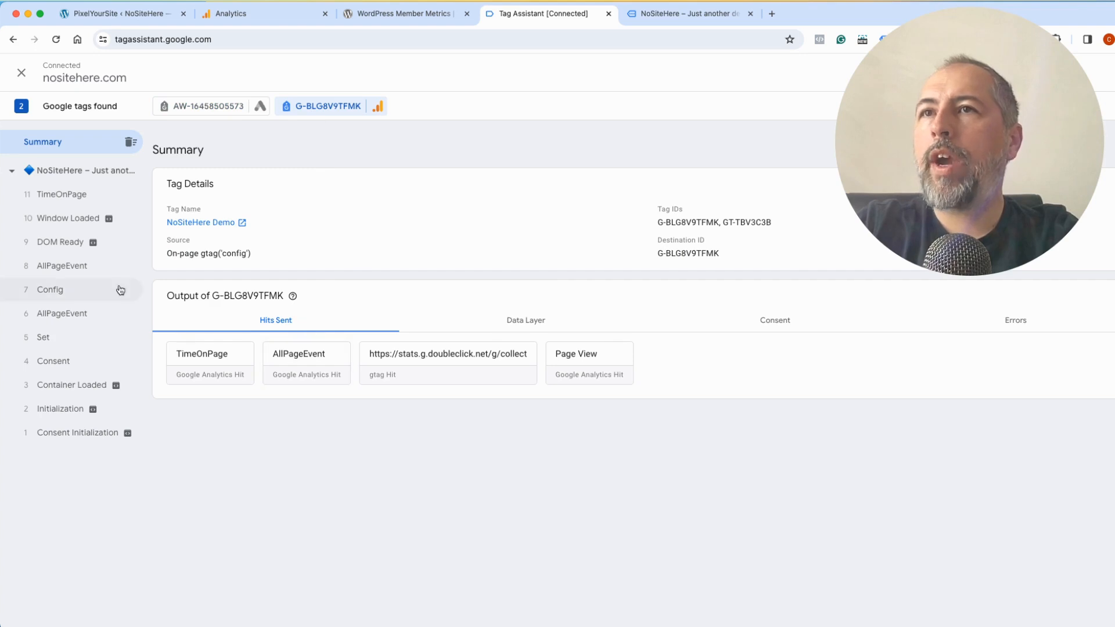
pyautogui.click(68, 261)
pyautogui.click(503, 216)
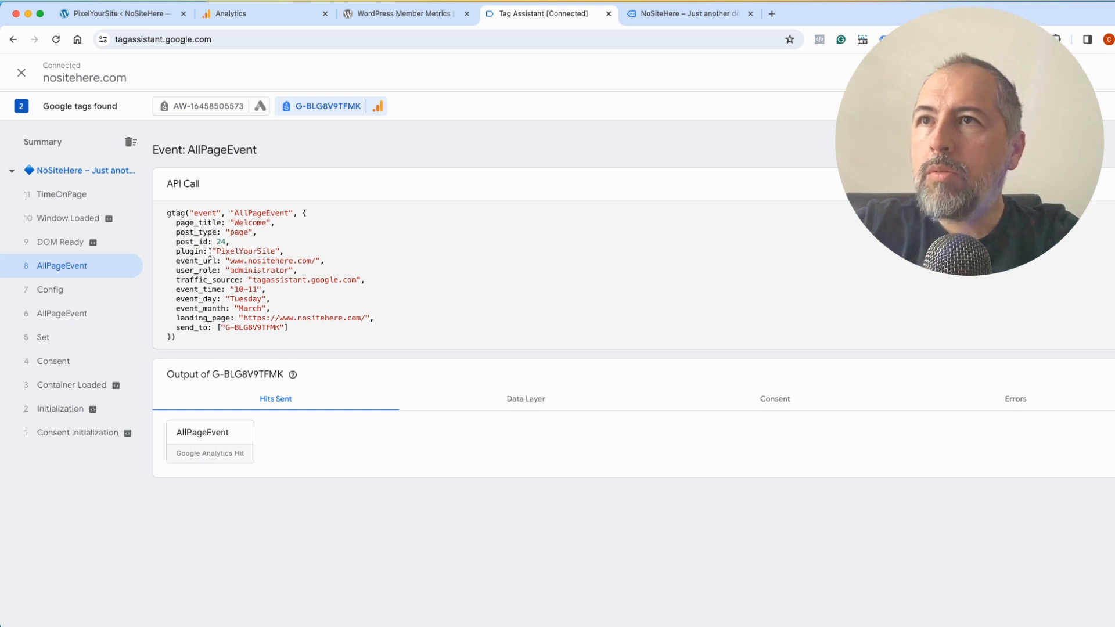
pyautogui.moveTo(175, 270); pyautogui.dragTo(304, 272)
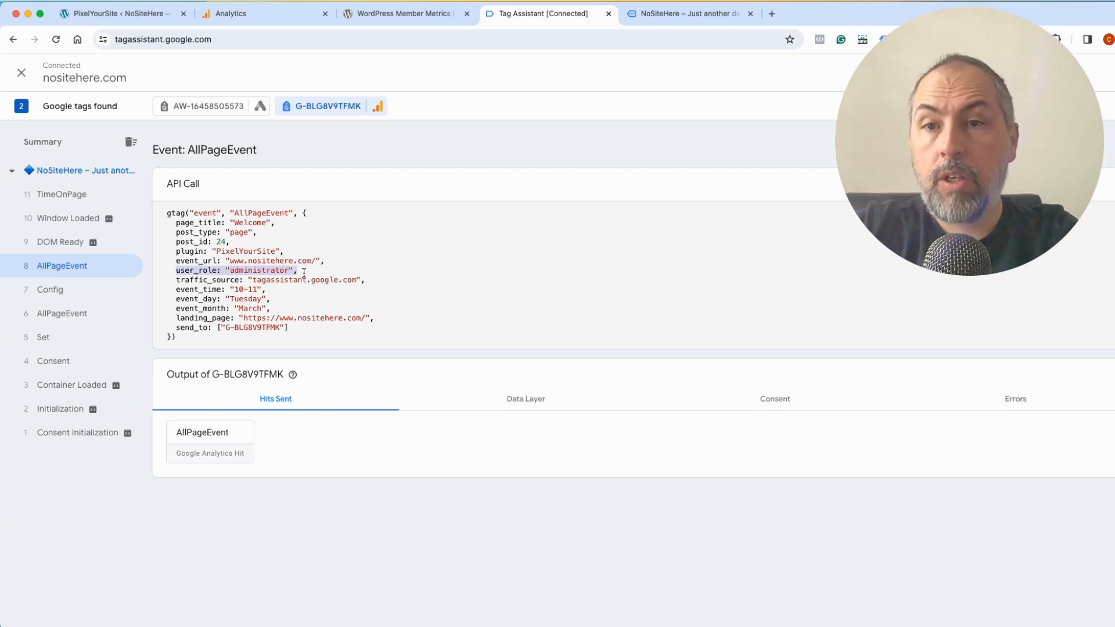
pyautogui.click(175, 272)
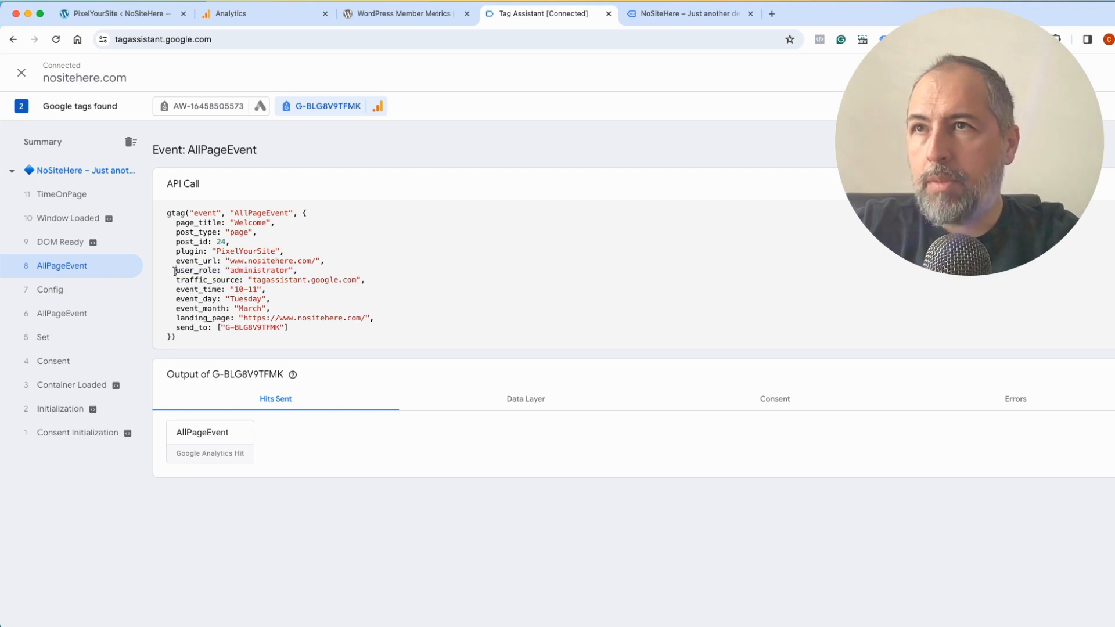
pyautogui.moveTo(175, 272); pyautogui.dragTo(219, 271)
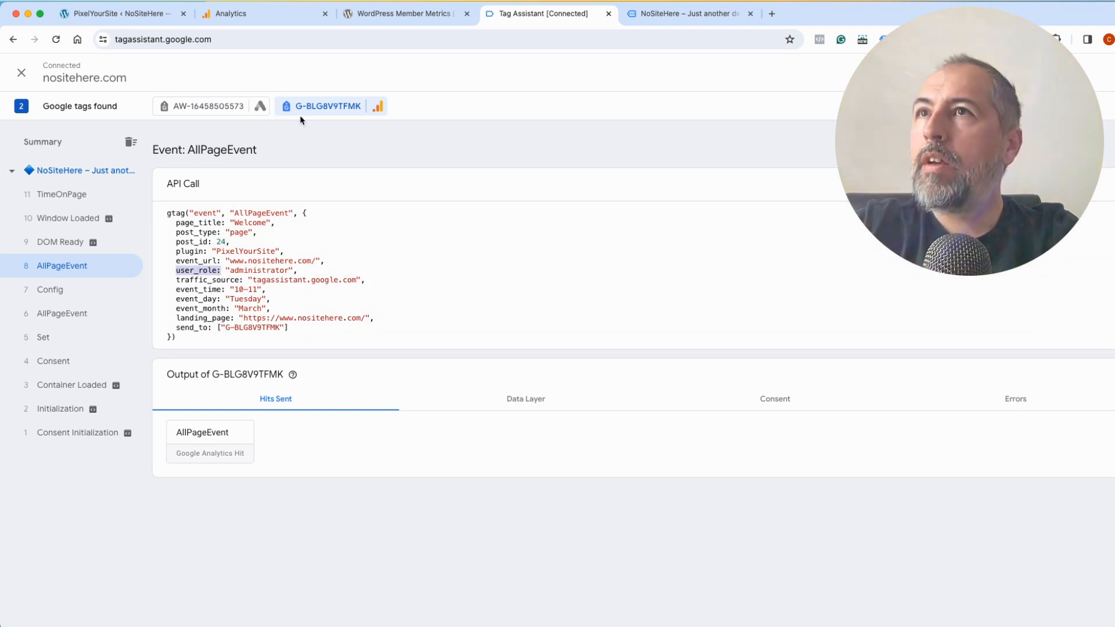
# Step: Switch to Google Analytics and open the NoSiteHere property's custom definitions from the Admin settings
pyautogui.click(287, 16)
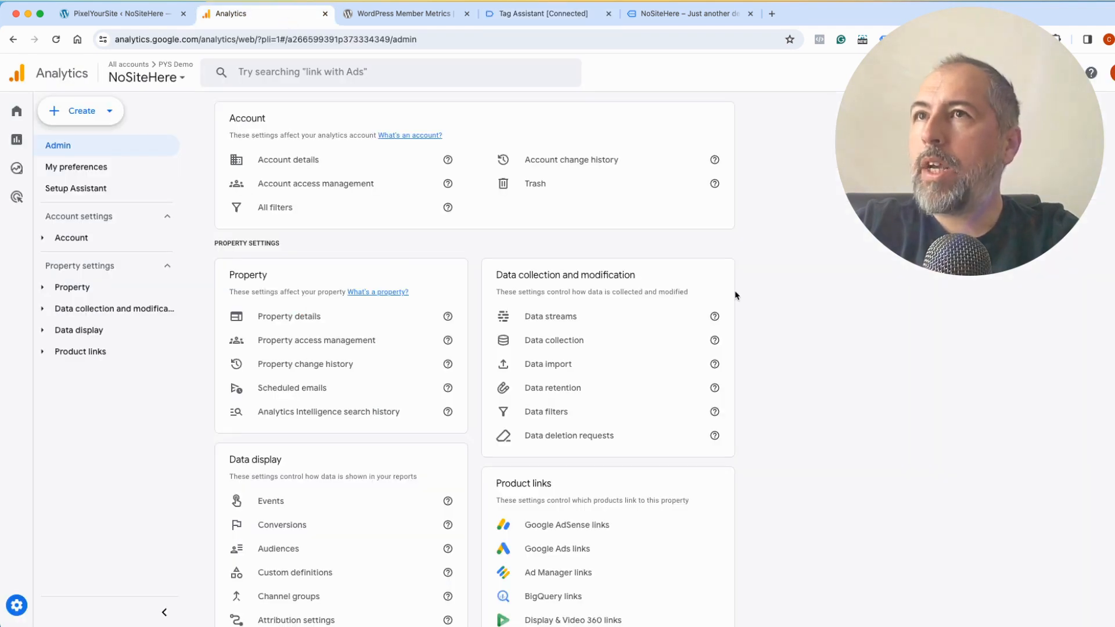
pyautogui.scroll(-2, 735, 295)
pyautogui.moveTo(17, 604)
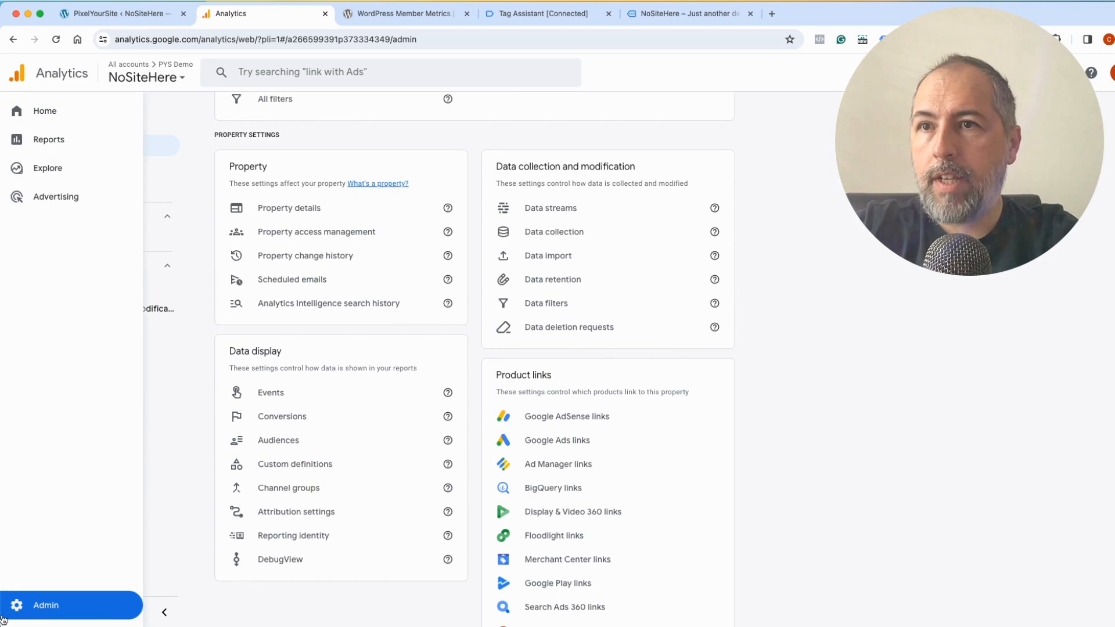
pyautogui.scroll(-2, 406, 398)
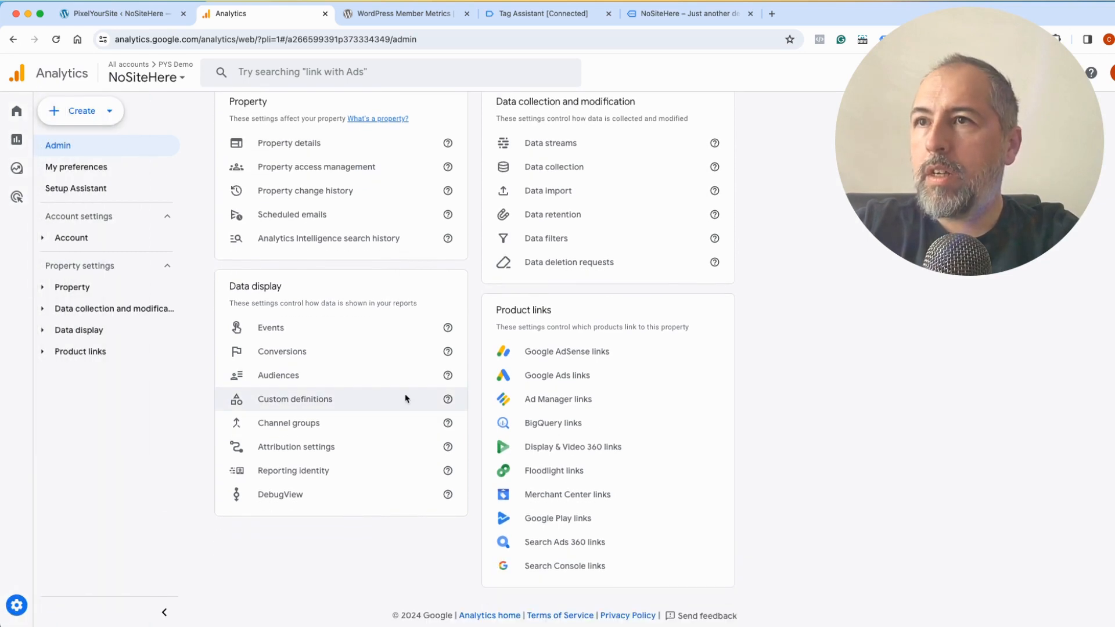
pyautogui.click(308, 400)
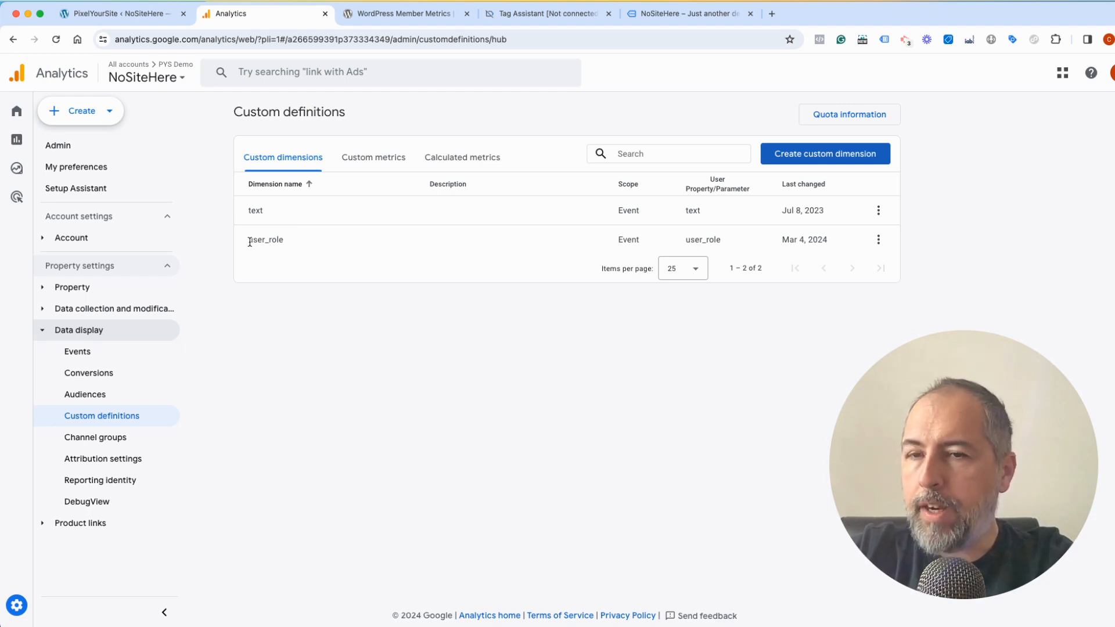
pyautogui.click(822, 155)
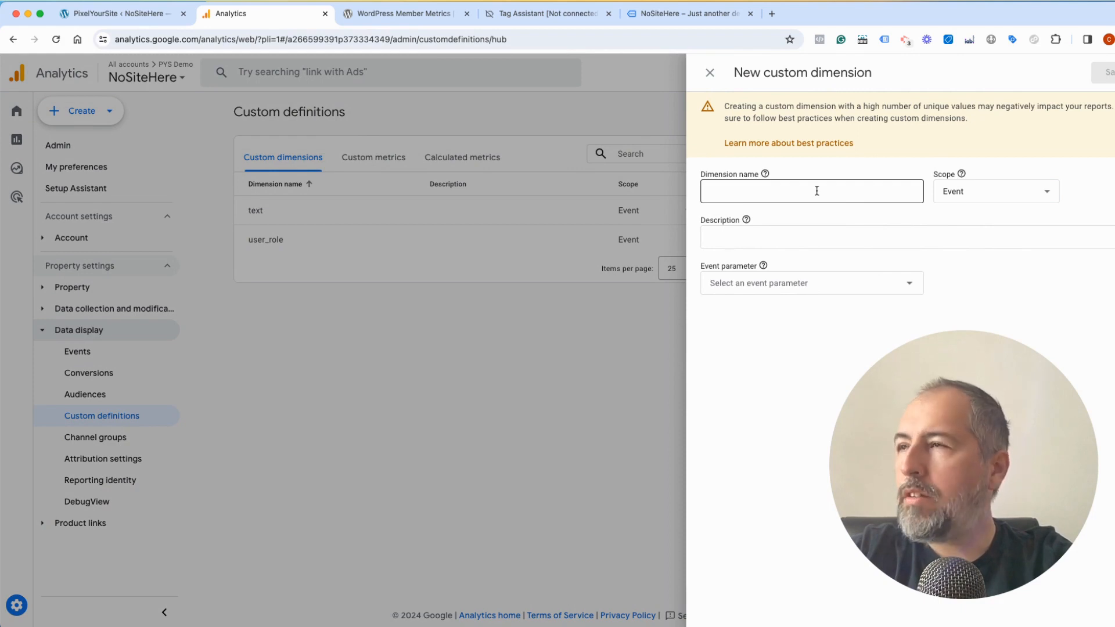
pyautogui.click(1015, 192)
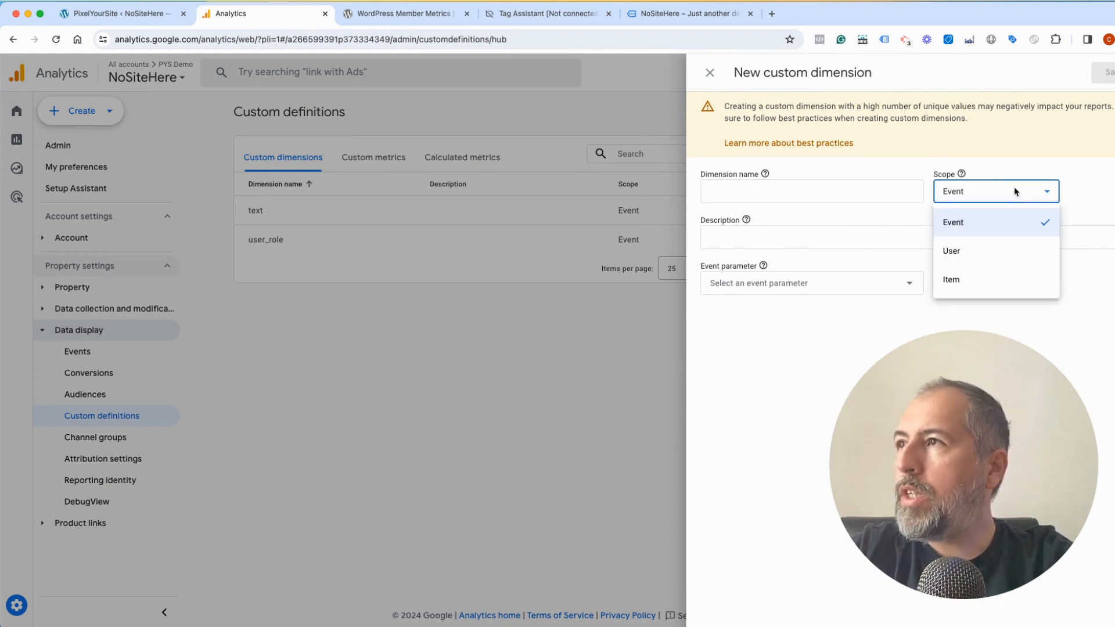
pyautogui.click(1016, 192)
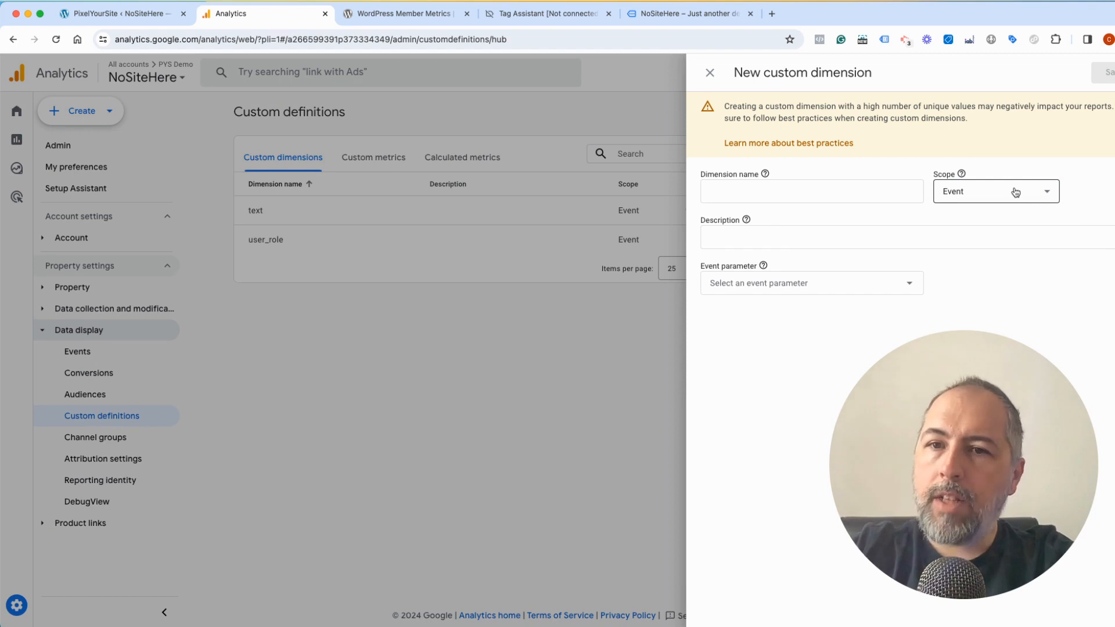
pyautogui.click(835, 288)
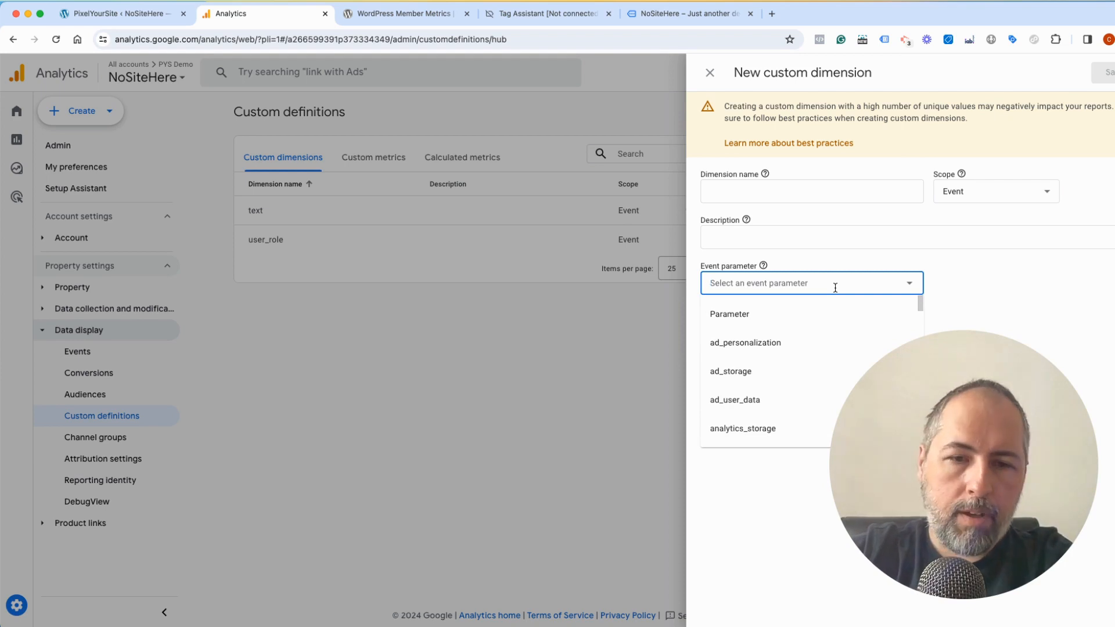
pyautogui.write('user')
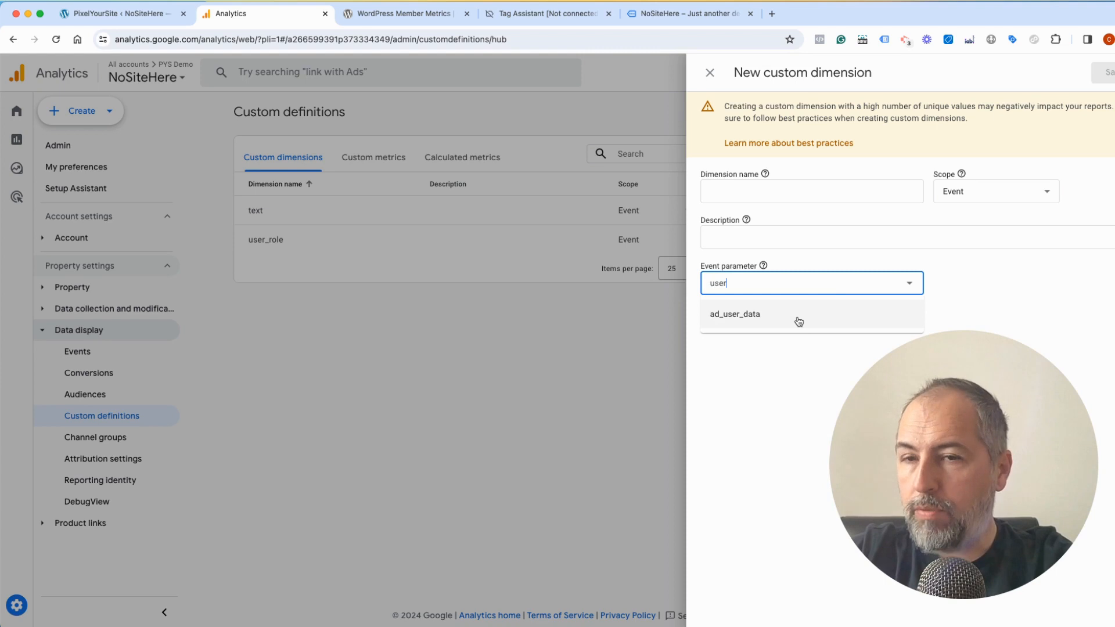
pyautogui.click(709, 74)
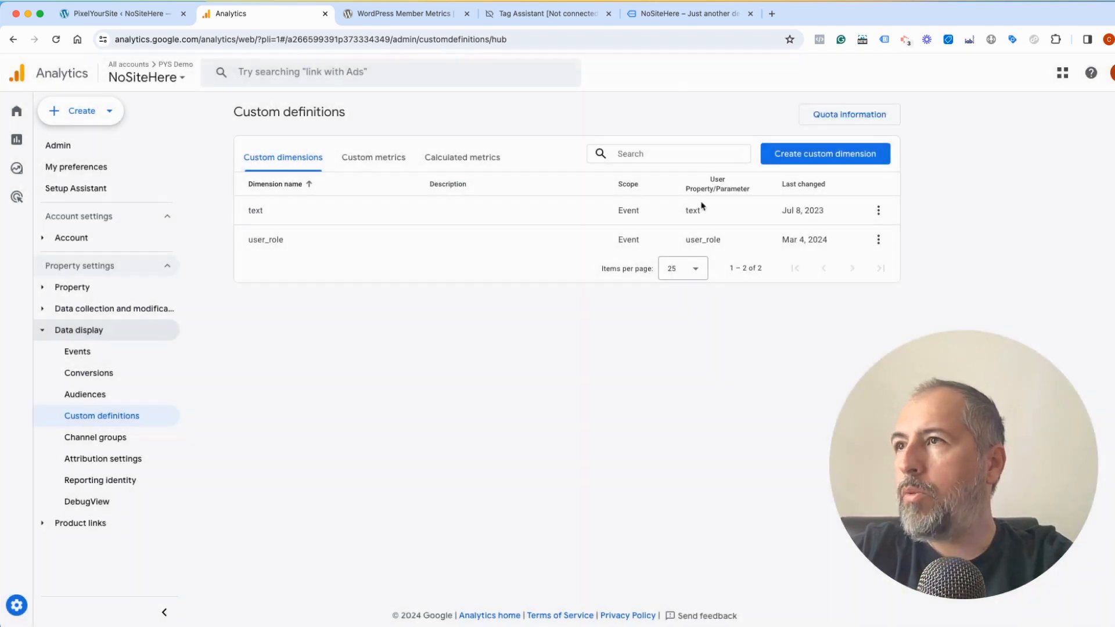
# Step: Review the settings of the existing user_role custom dimension and close them without editing
pyautogui.click(879, 240)
pyautogui.click(877, 274)
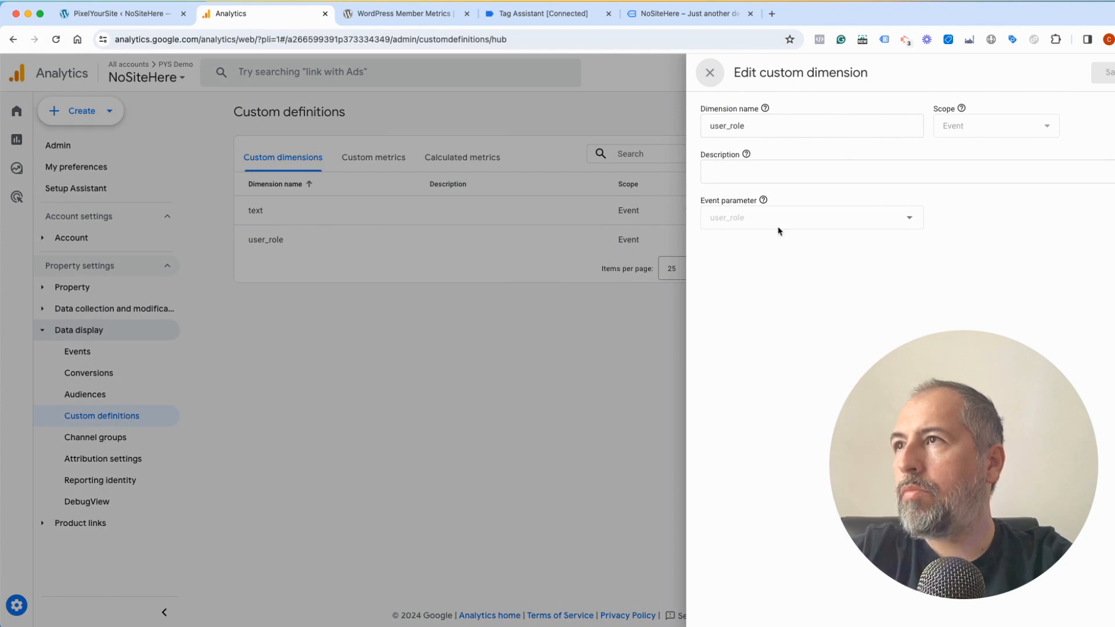
pyautogui.click(710, 73)
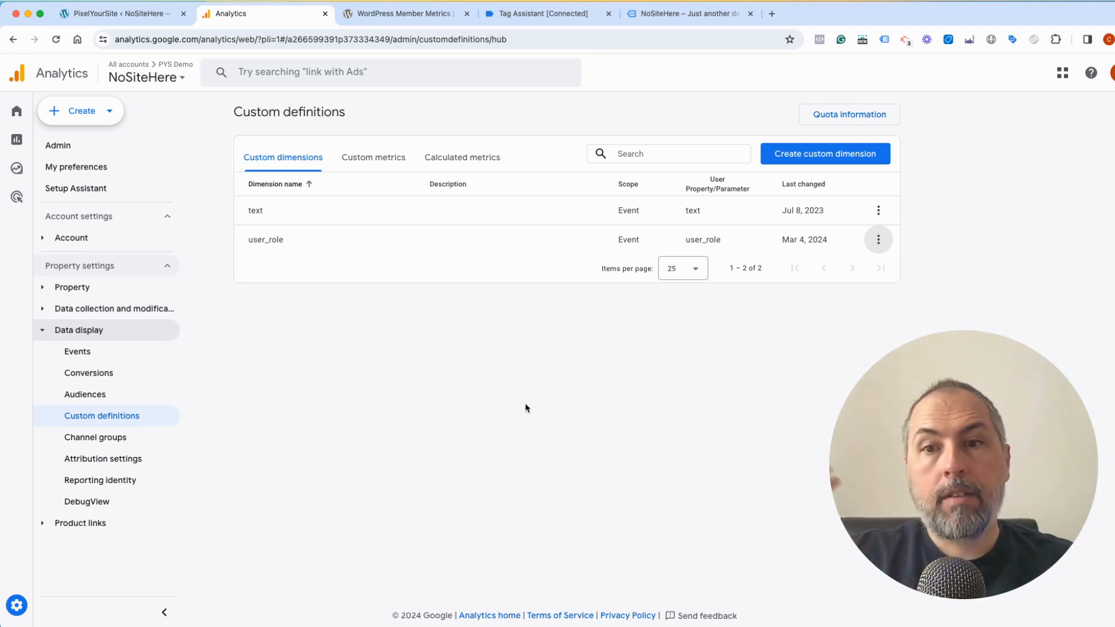
# Step: Open the Events report in the Engagement section of the property's reports and look over the event list
pyautogui.moveTo(17, 169)
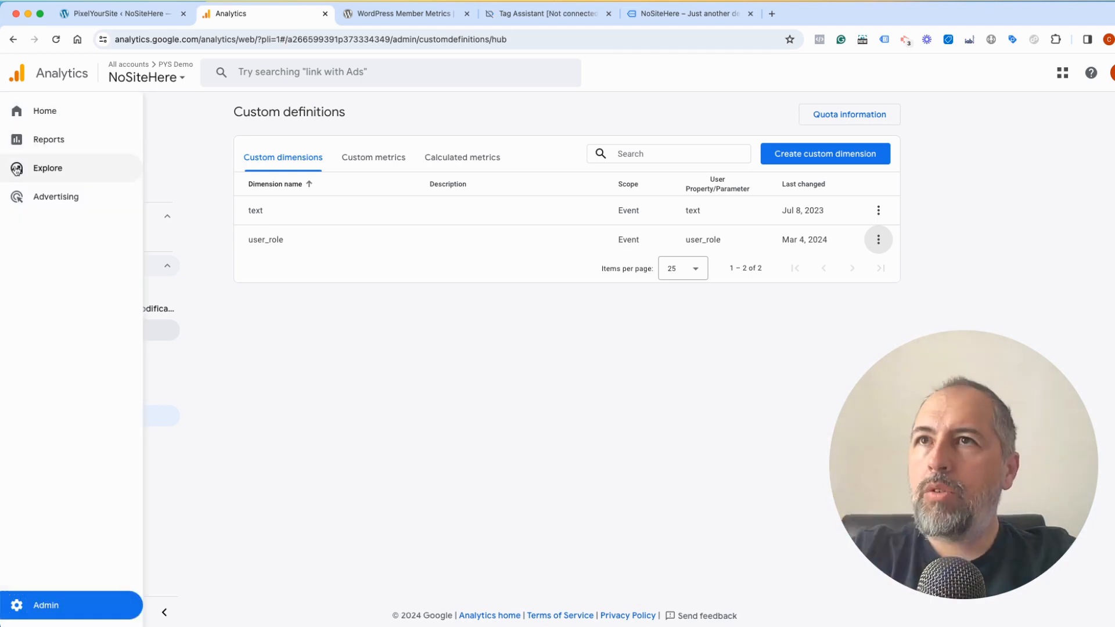
pyautogui.click(49, 142)
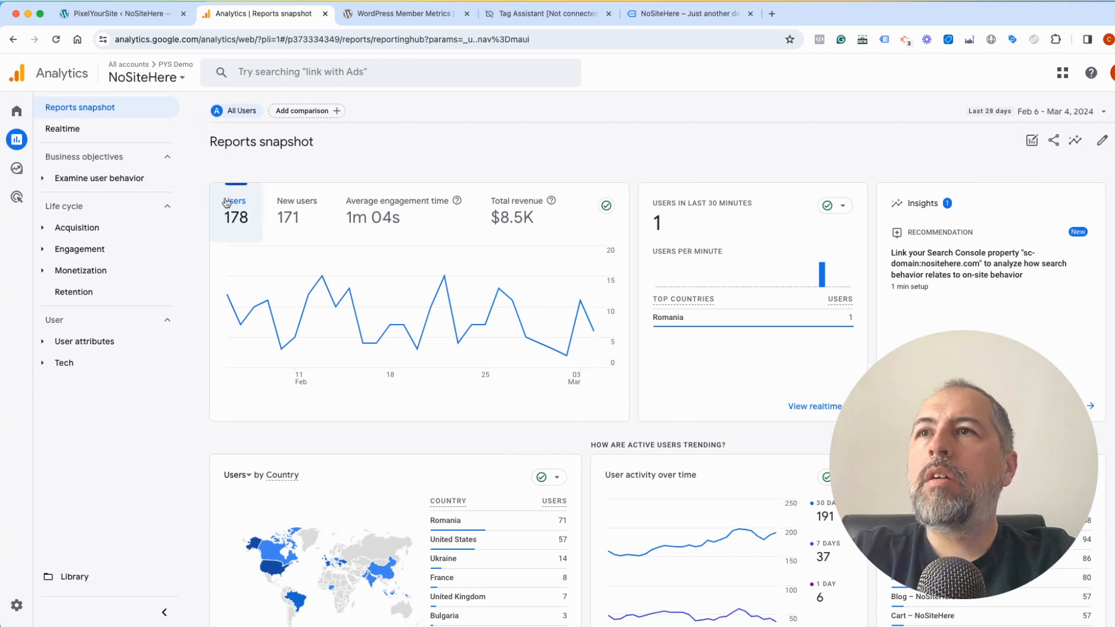
pyautogui.click(73, 250)
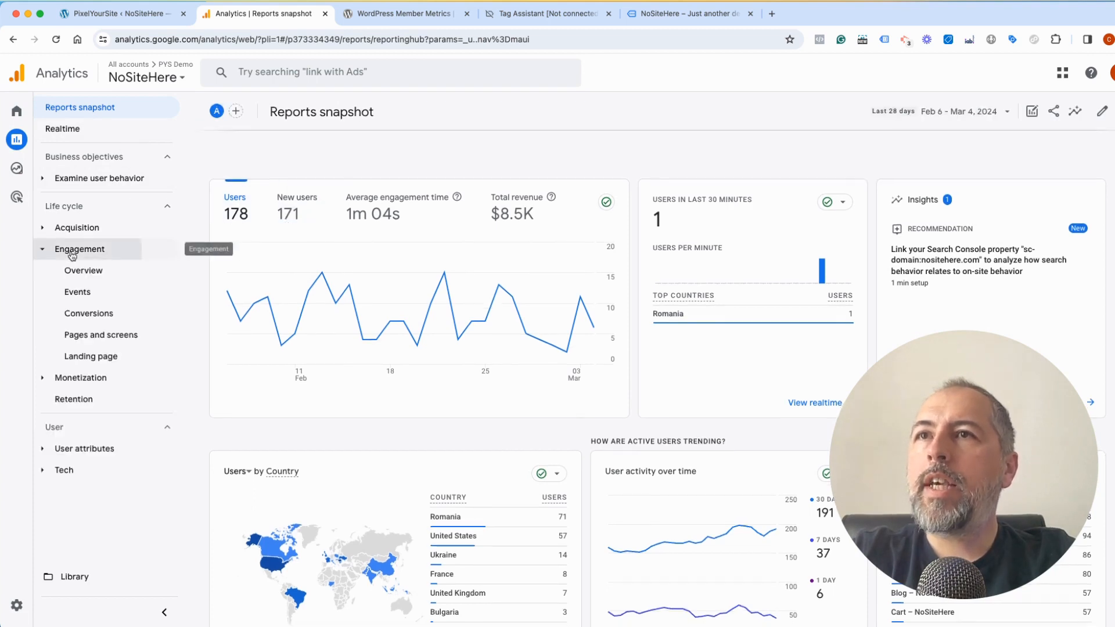
pyautogui.click(77, 292)
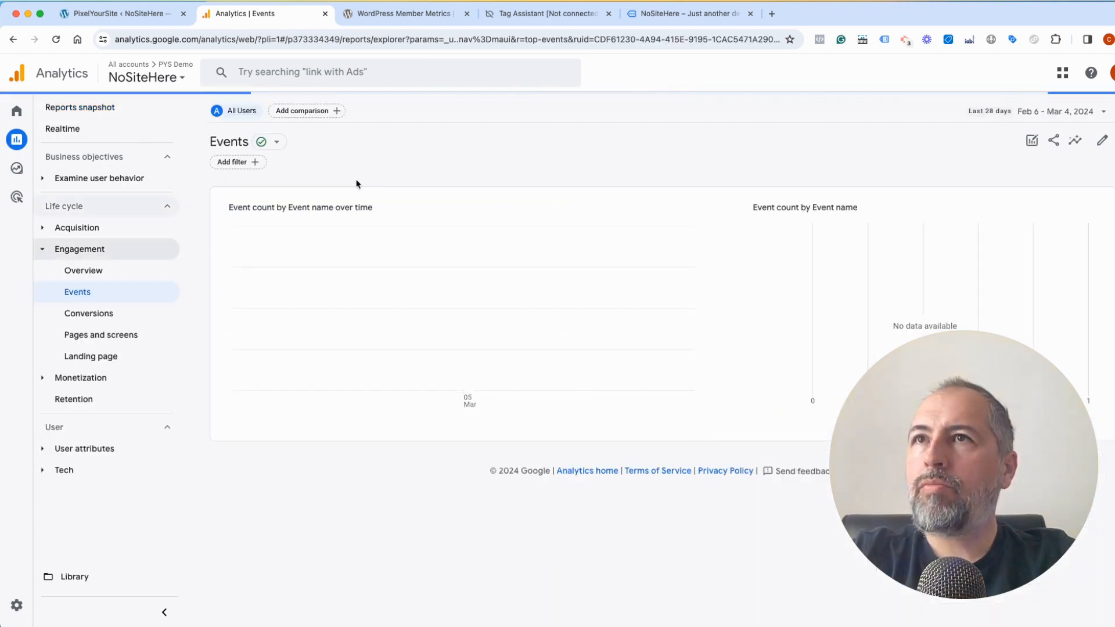
pyautogui.scroll(-5, 596, 367)
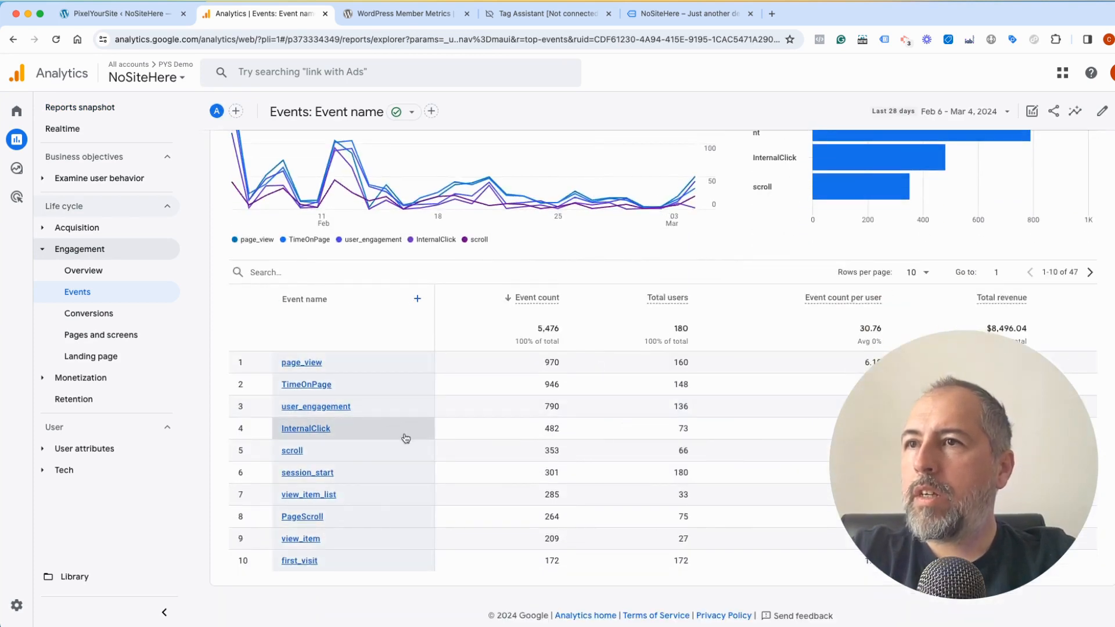
pyautogui.scroll(3, 485, 360)
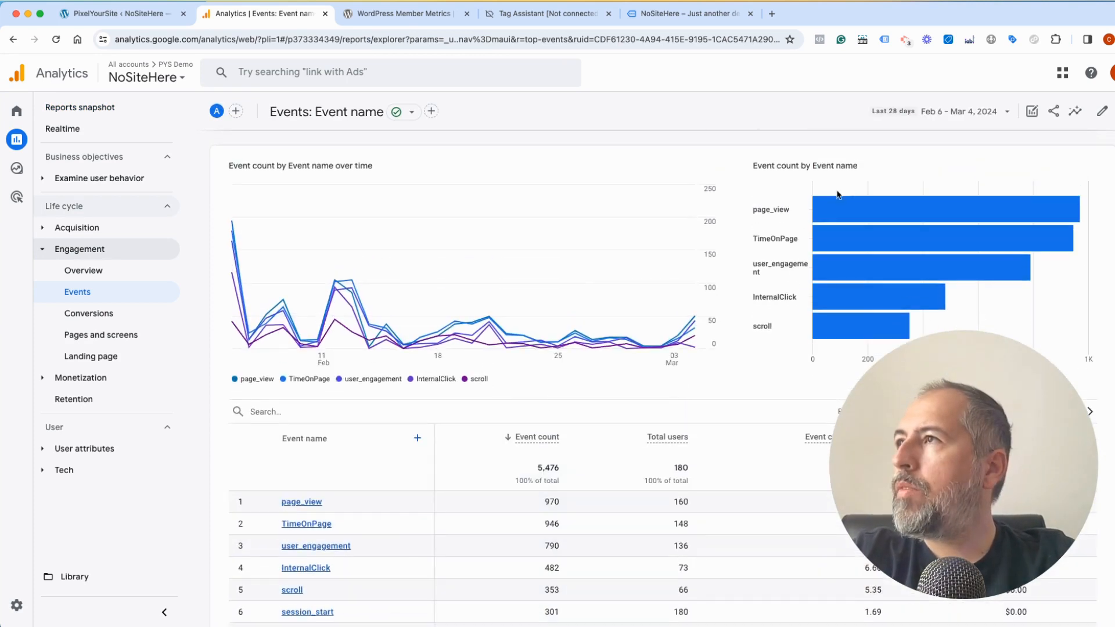
# Step: Set the Events report's date range to Yesterday and bring up the event table
pyautogui.click(957, 112)
pyautogui.click(604, 193)
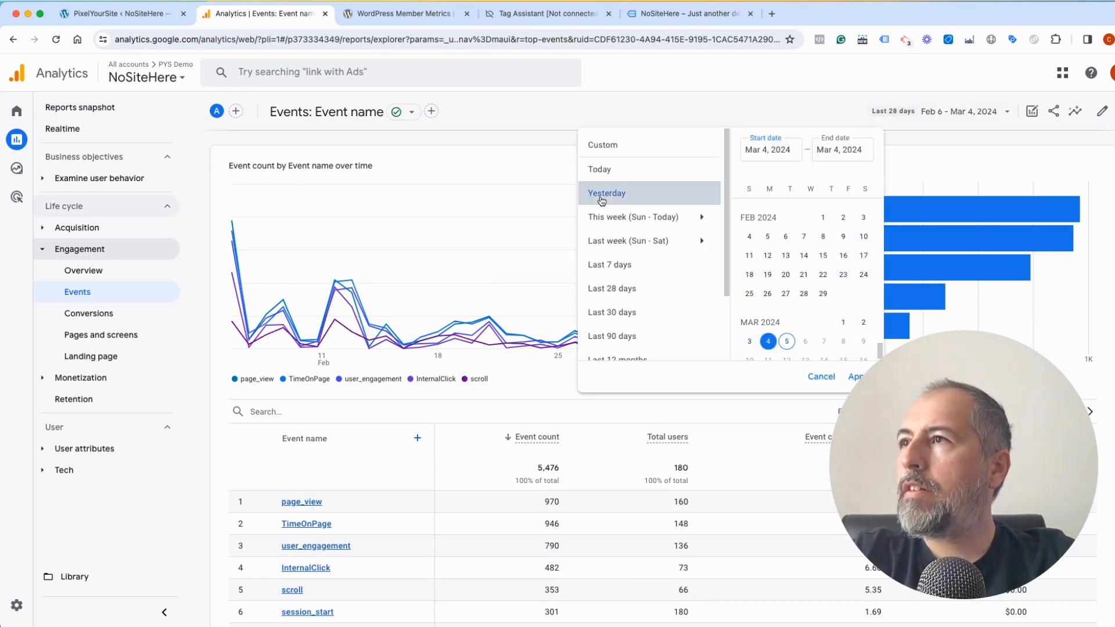
pyautogui.click(853, 377)
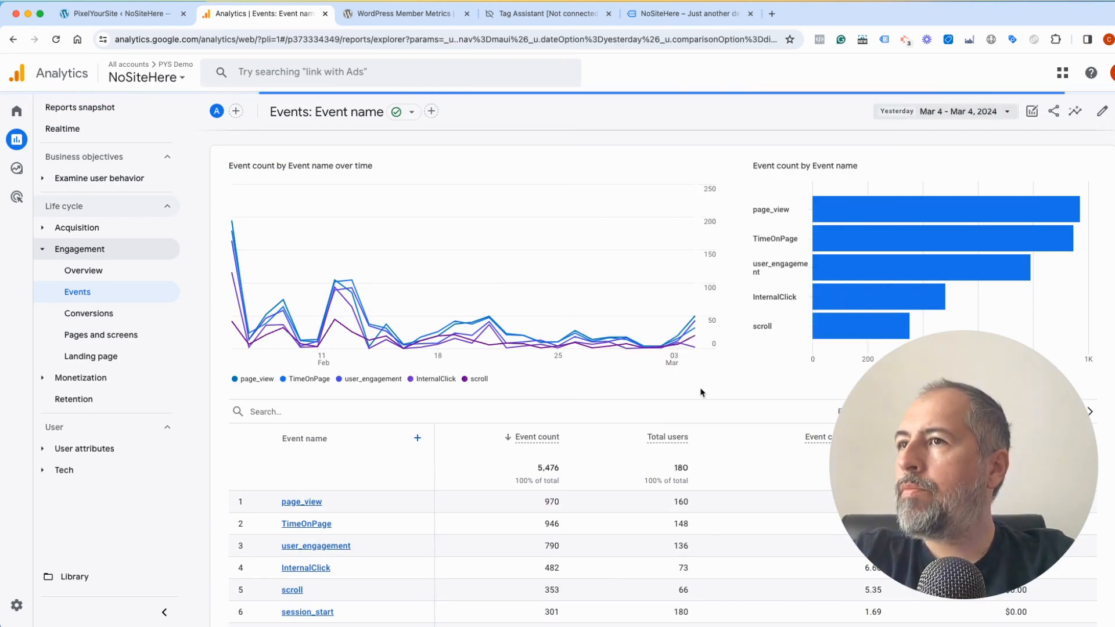
pyautogui.scroll(-3, 703, 471)
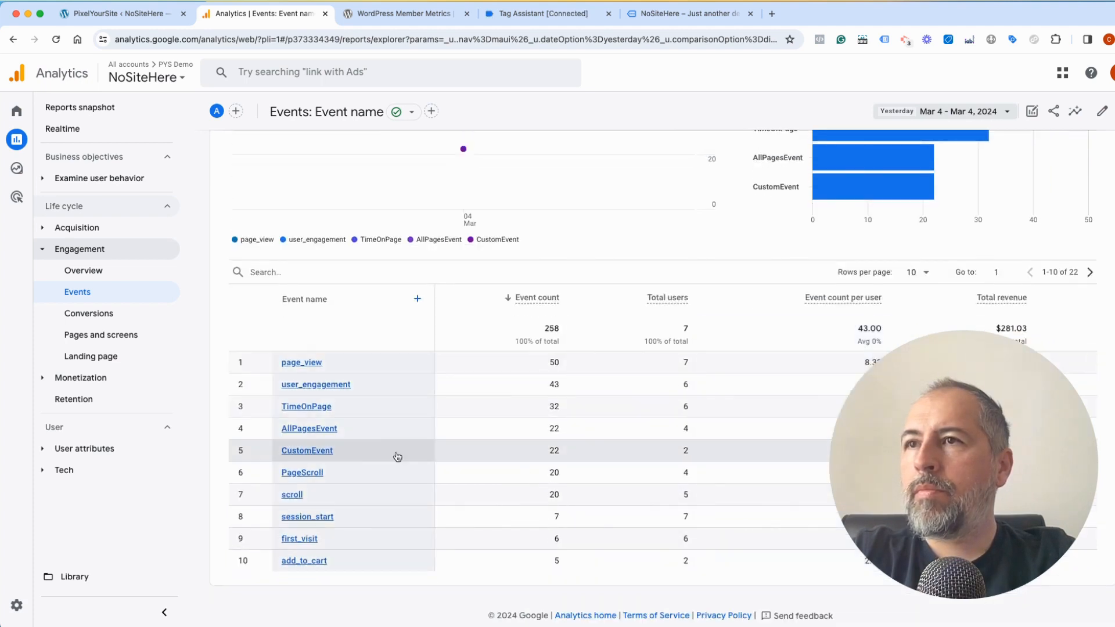
# Step: Open the AllPagesEvent details and examine the event counts for each user_role value
pyautogui.click(322, 429)
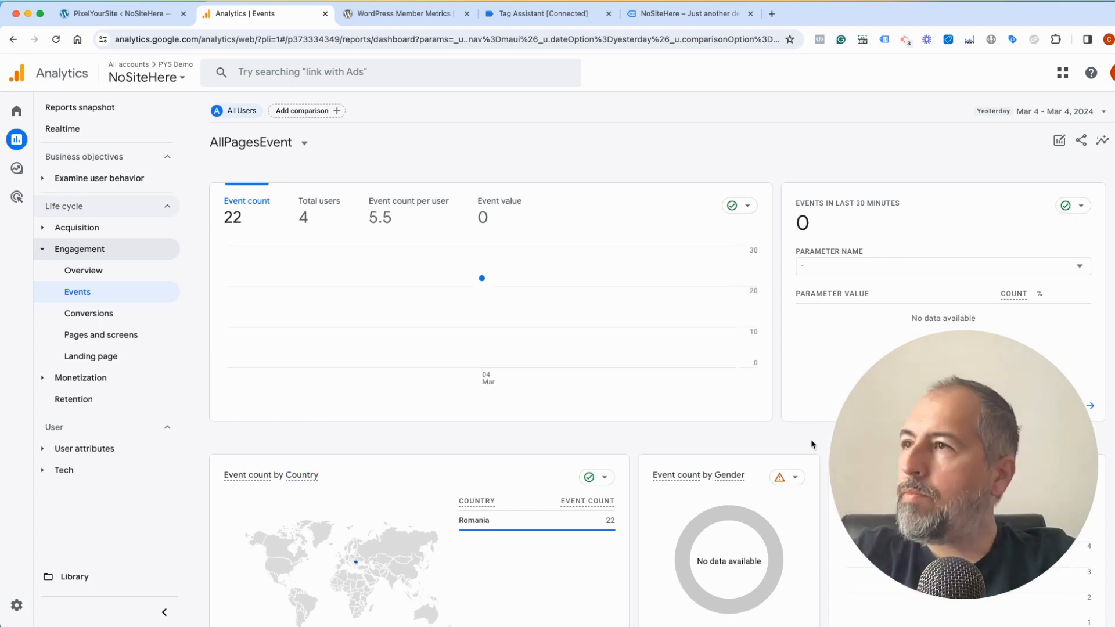
pyautogui.scroll(-6, 811, 444)
pyautogui.scroll(-1, 810, 444)
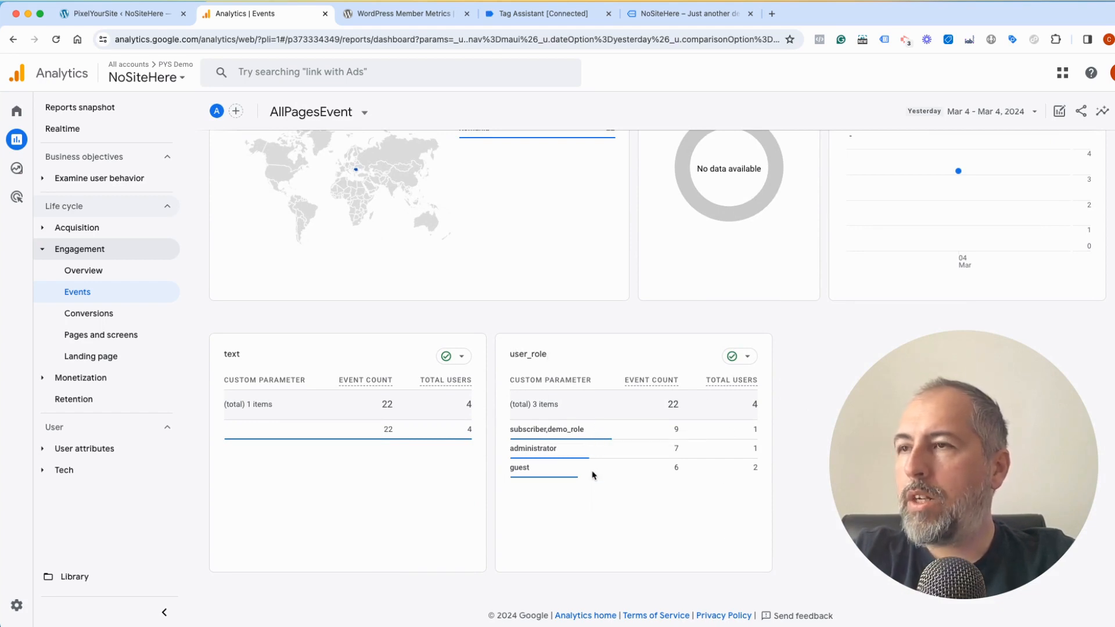
pyautogui.moveTo(583, 442)
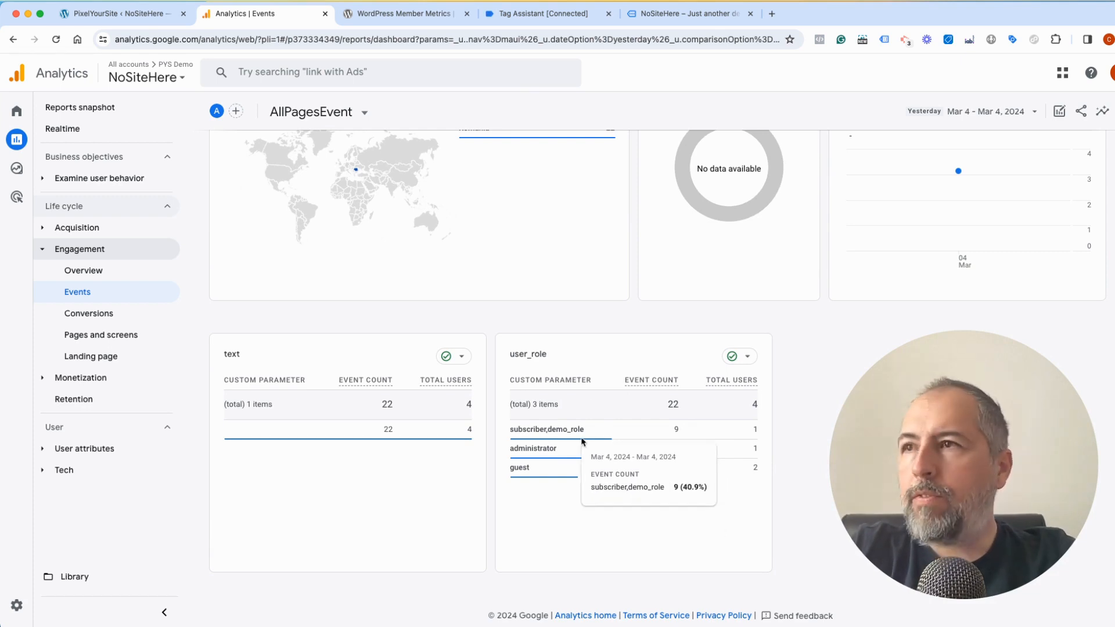
pyautogui.moveTo(584, 481)
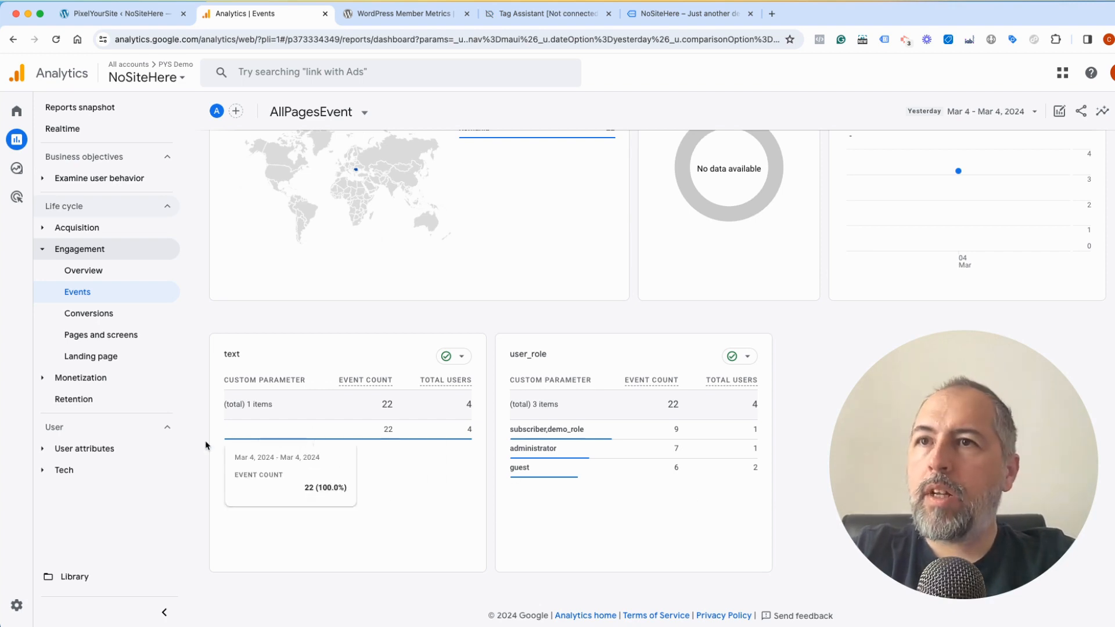
# Step: Create a new blank exploration for the NoSiteHere property
pyautogui.moveTo(20, 598)
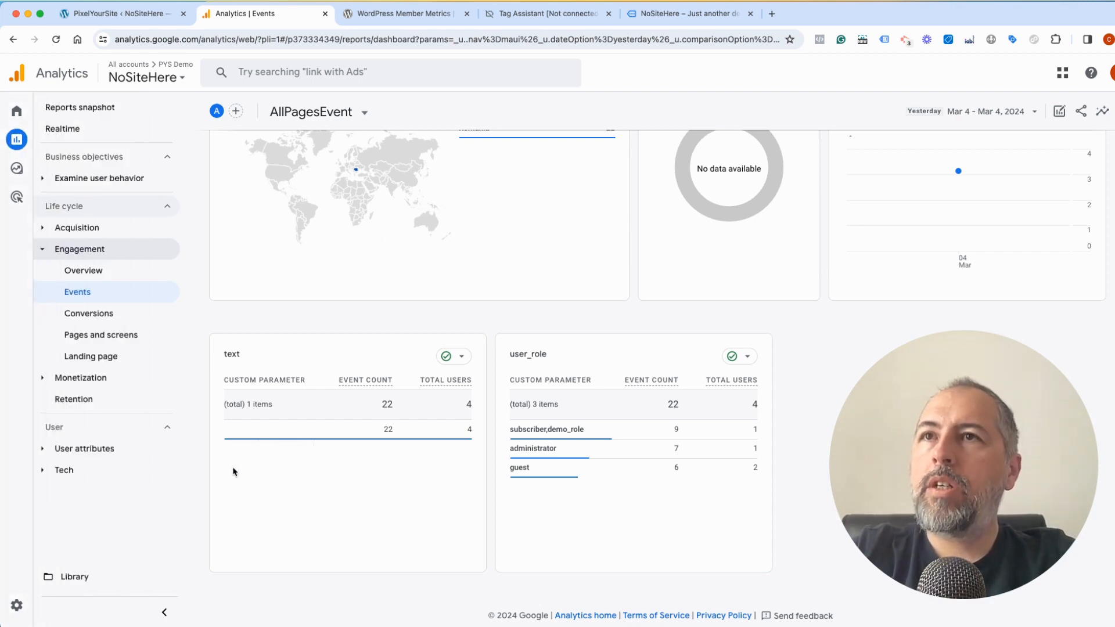
pyautogui.moveTo(23, 214)
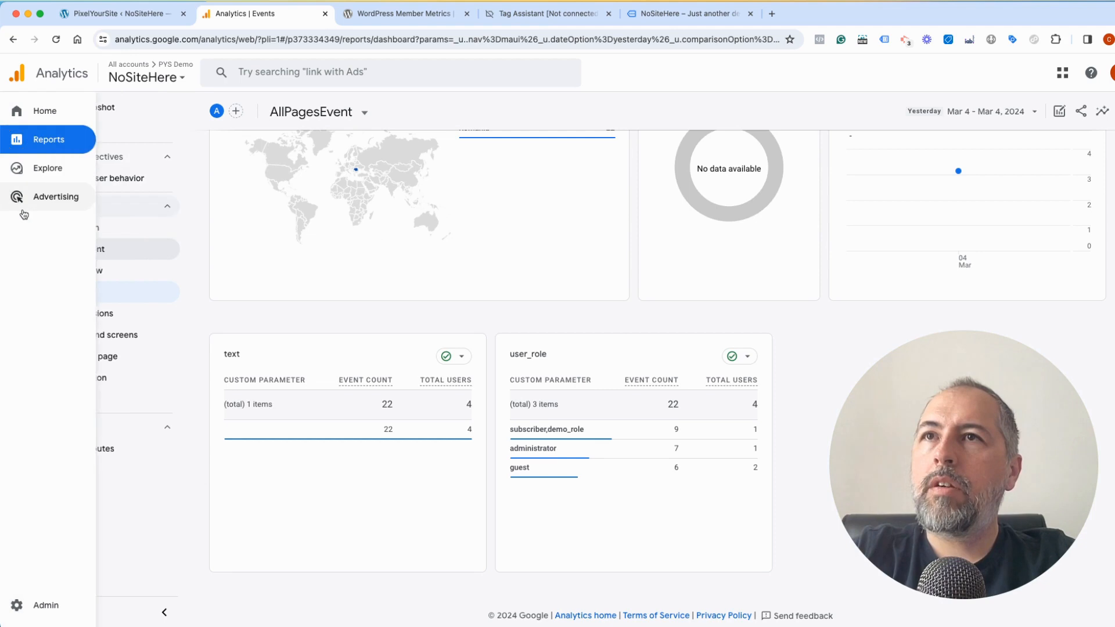
pyautogui.click(34, 174)
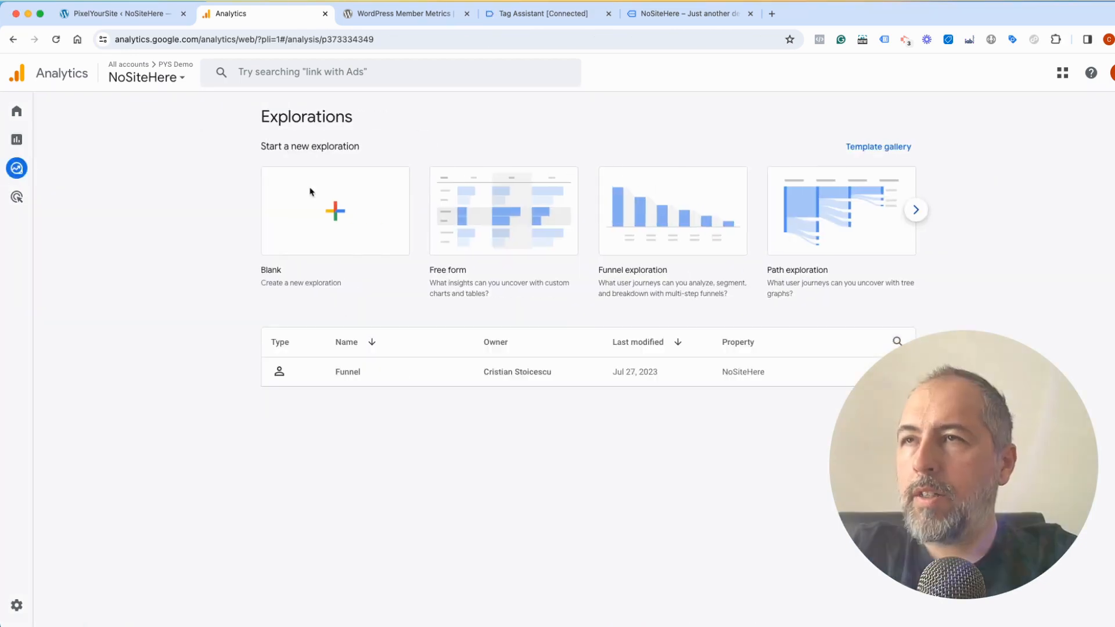
pyautogui.click(312, 191)
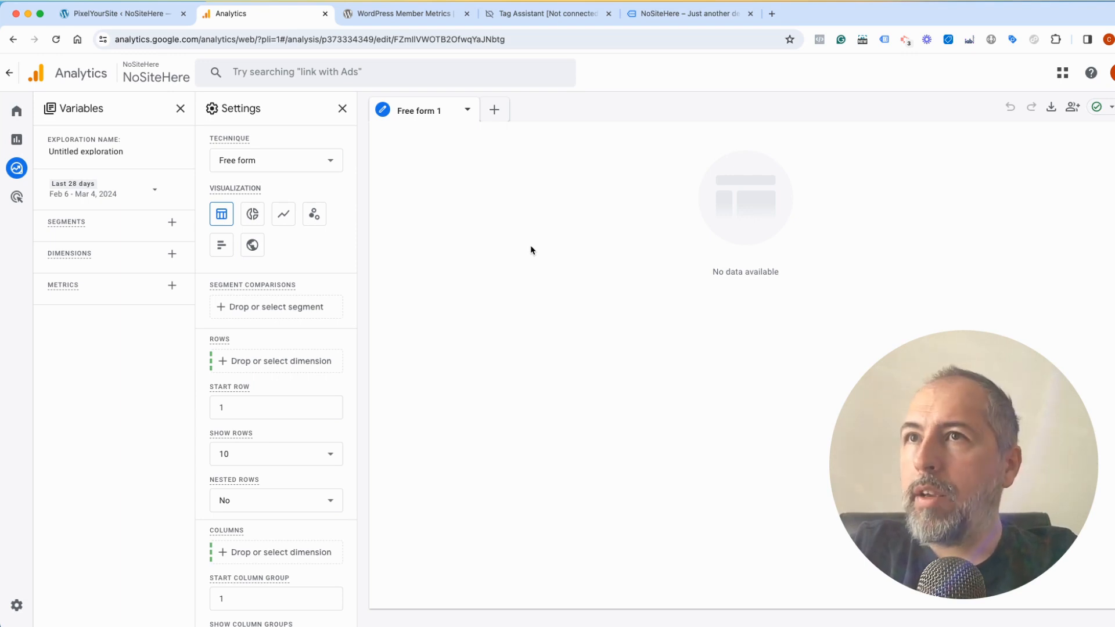
# Step: Import the user_role custom dimension into the exploration's variables
pyautogui.click(172, 253)
pyautogui.click(425, 111)
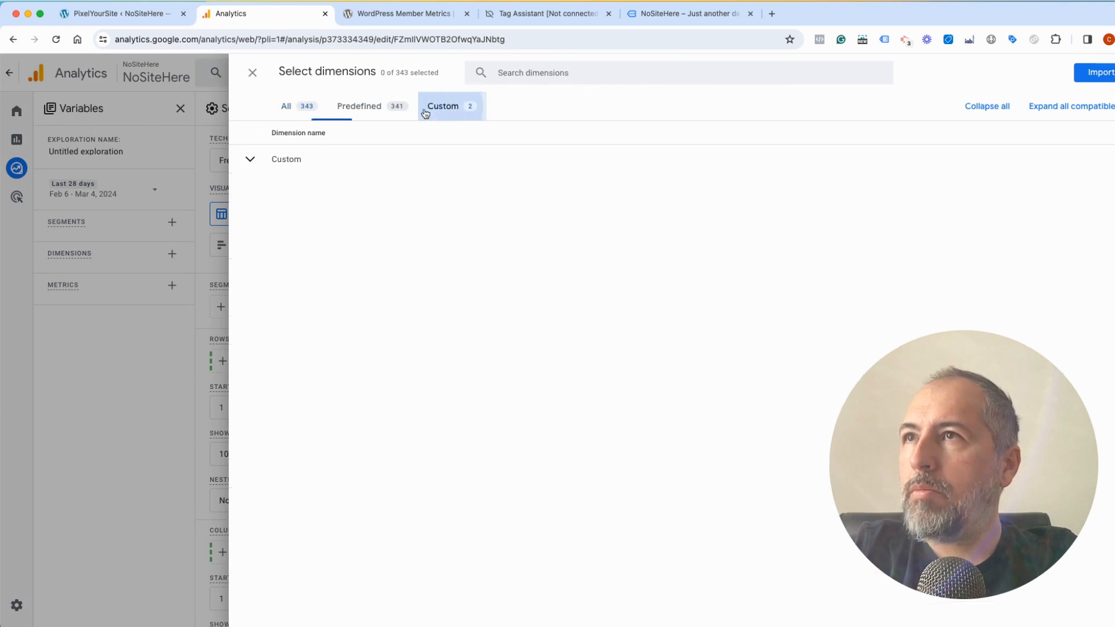
pyautogui.click(308, 159)
pyautogui.click(249, 209)
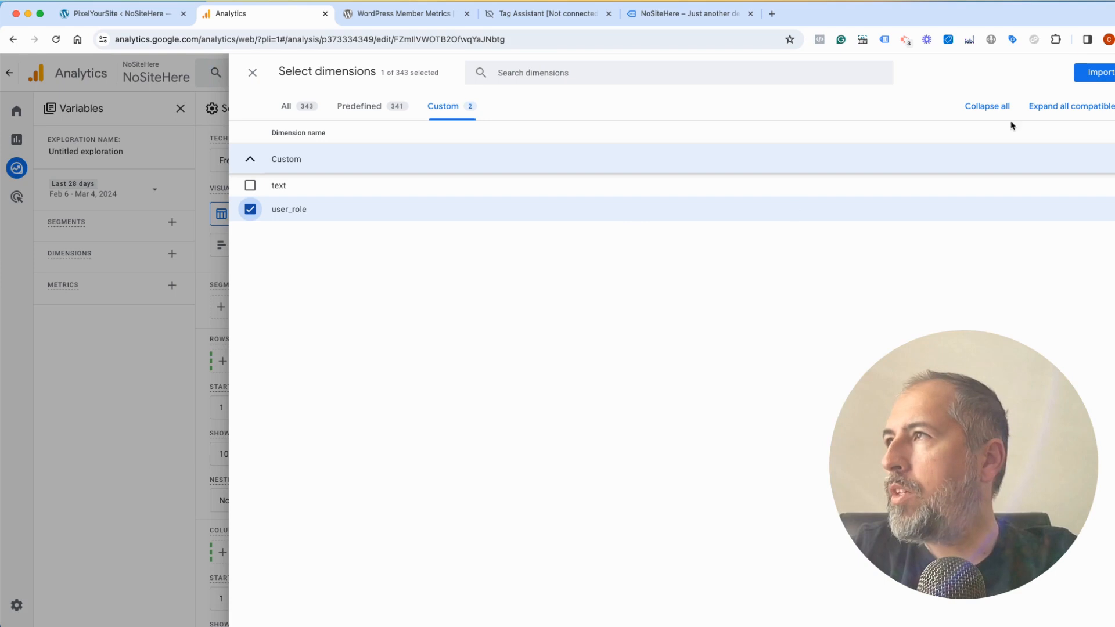
pyautogui.click(1100, 73)
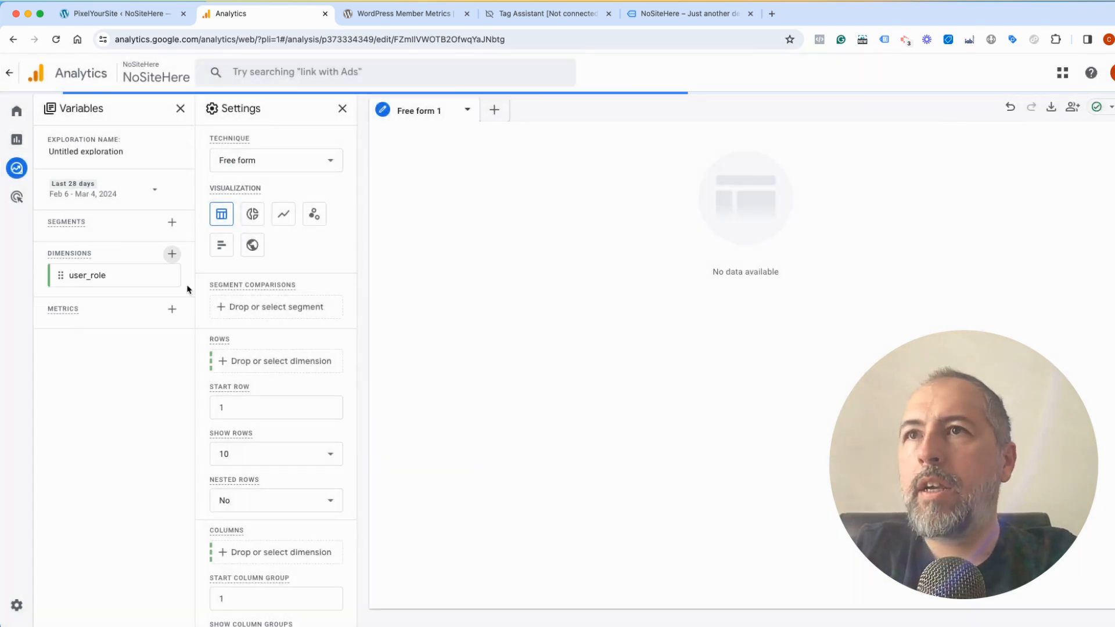
pyautogui.click(172, 311)
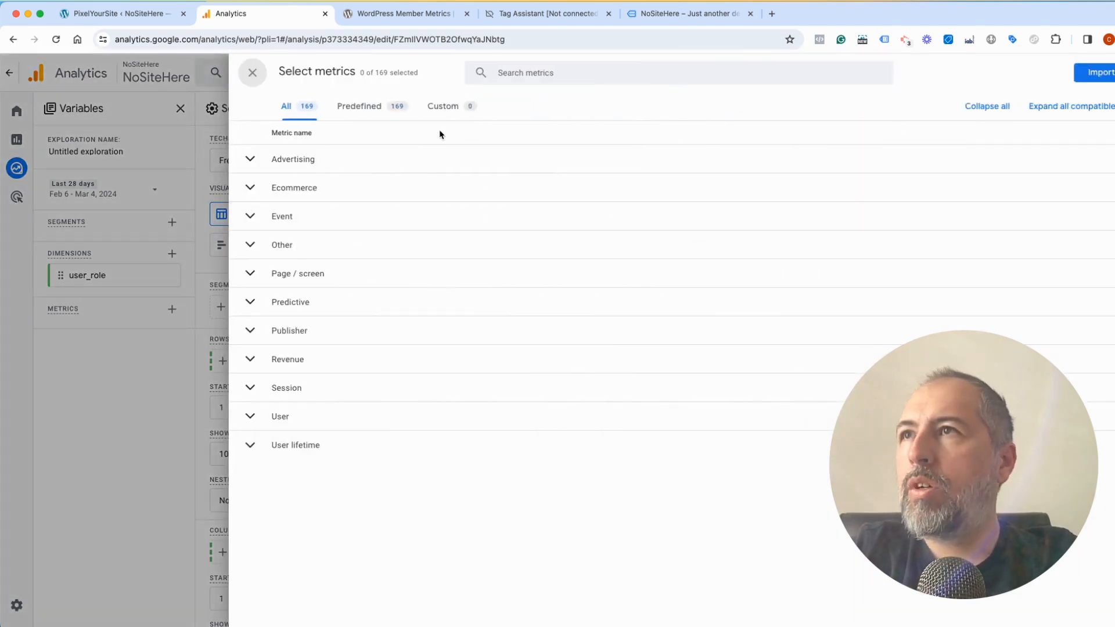
pyautogui.click(546, 72)
pyautogui.write('page')
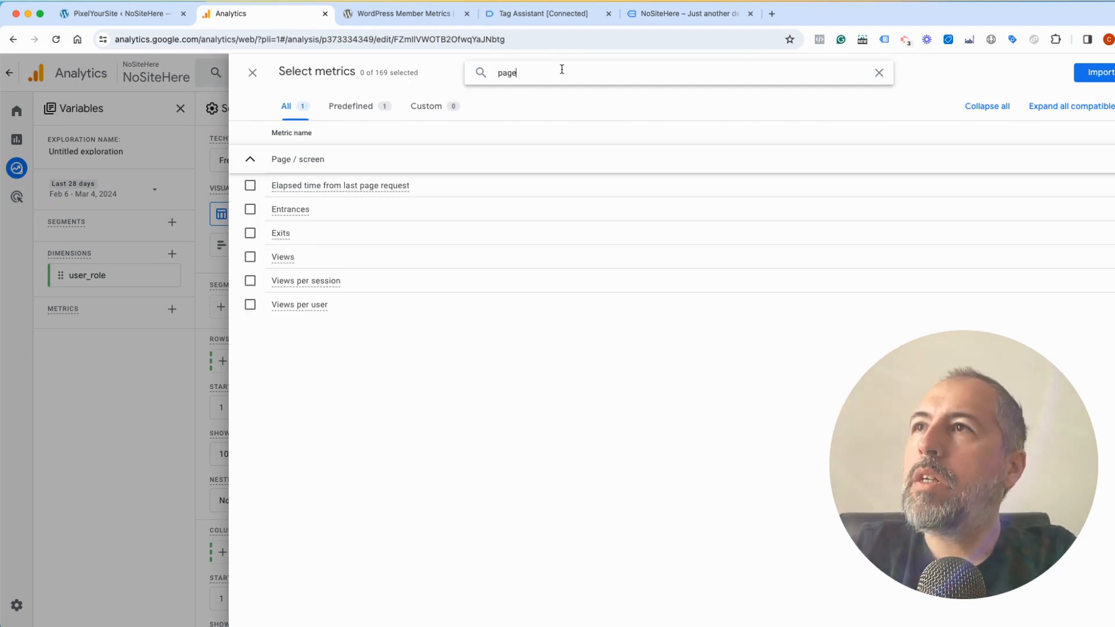
pyautogui.click(252, 72)
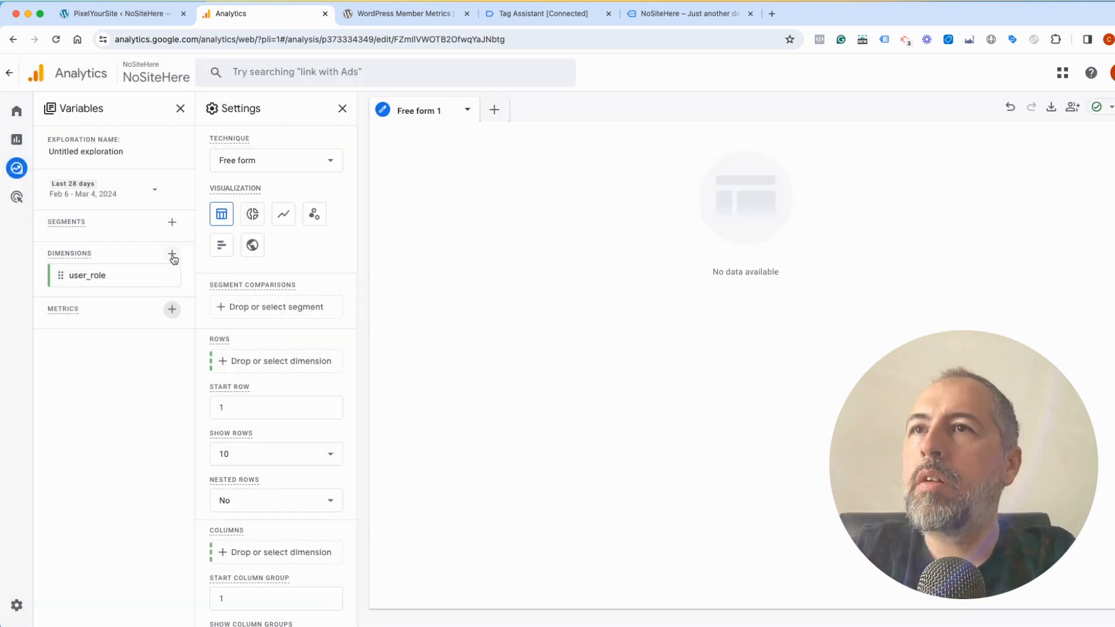
# Step: Search the dimensions for "page" and import all seven listed from Page location through Page title and screen name
pyautogui.click(172, 253)
pyautogui.click(550, 76)
pyautogui.write('page')
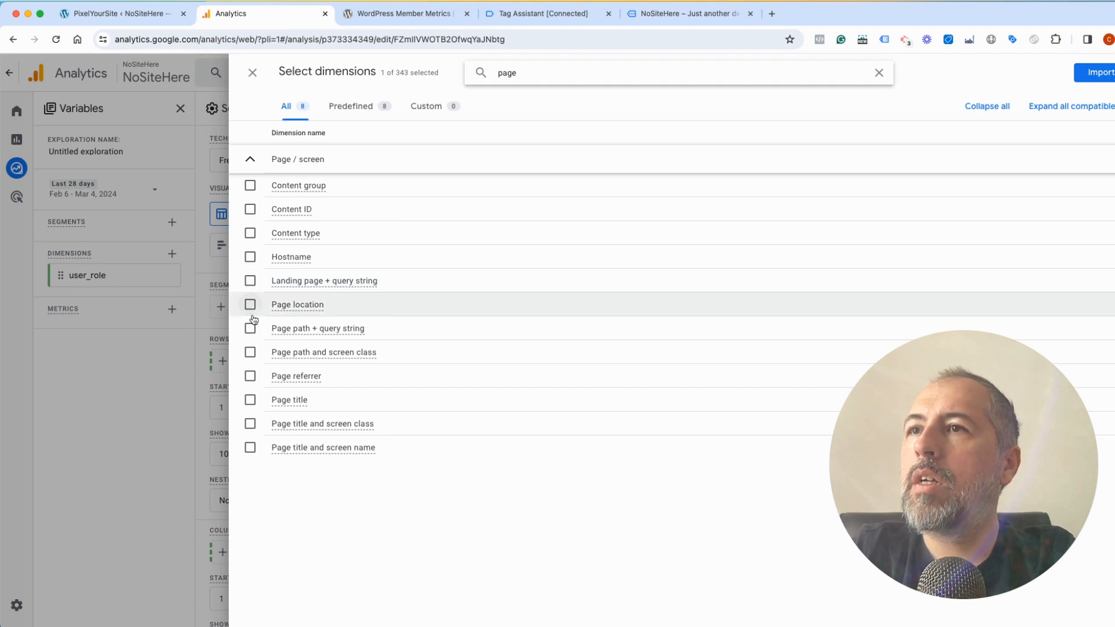
pyautogui.click(250, 400)
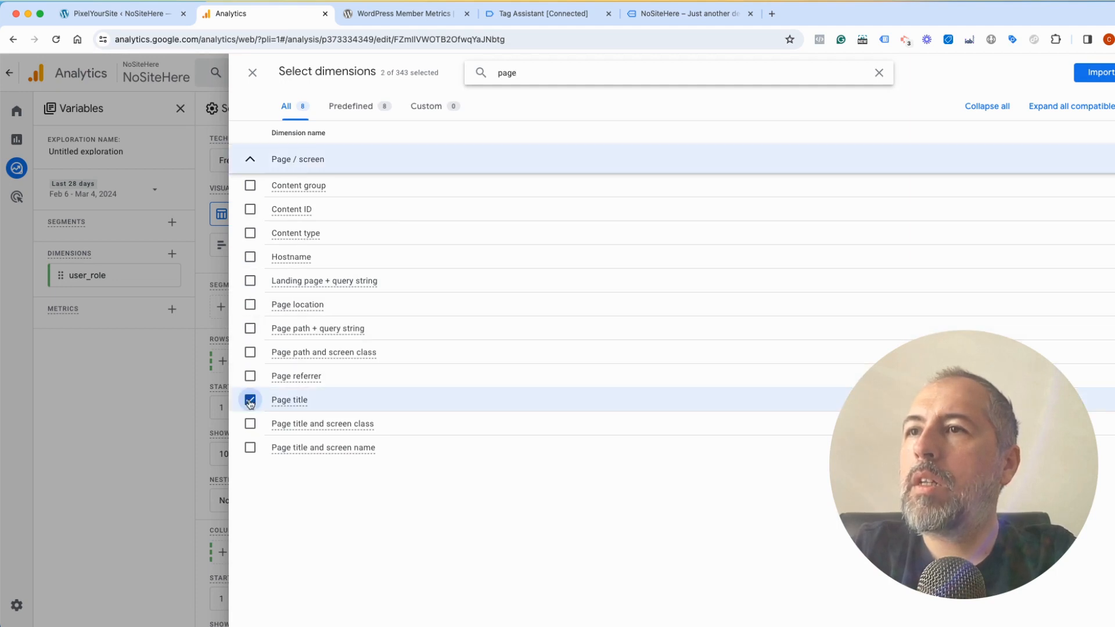
pyautogui.click(250, 424)
pyautogui.click(250, 448)
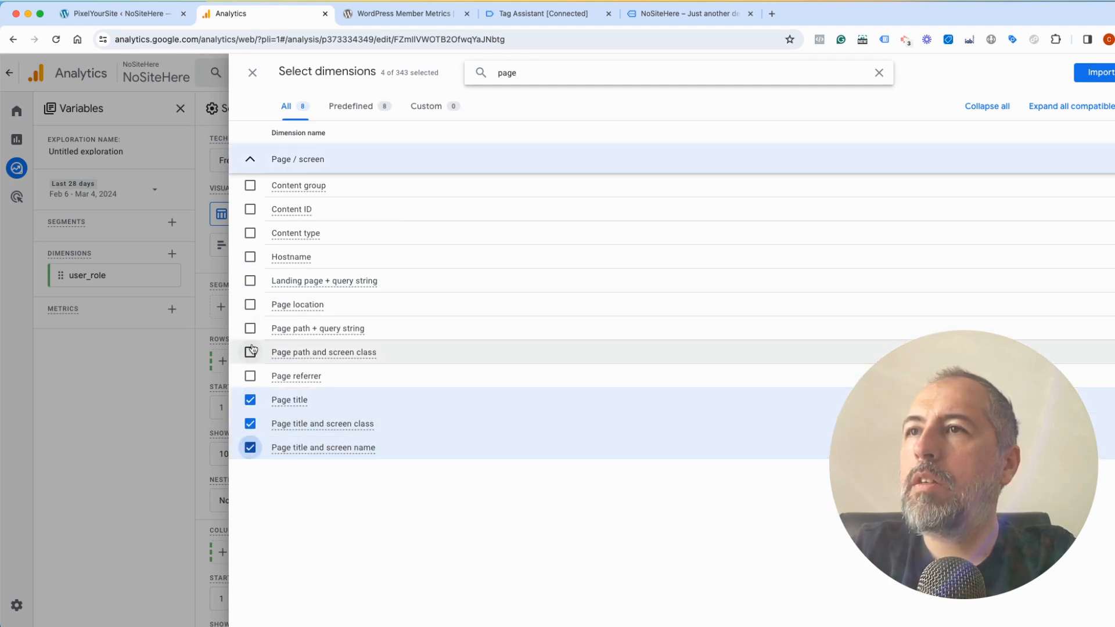
pyautogui.click(251, 305)
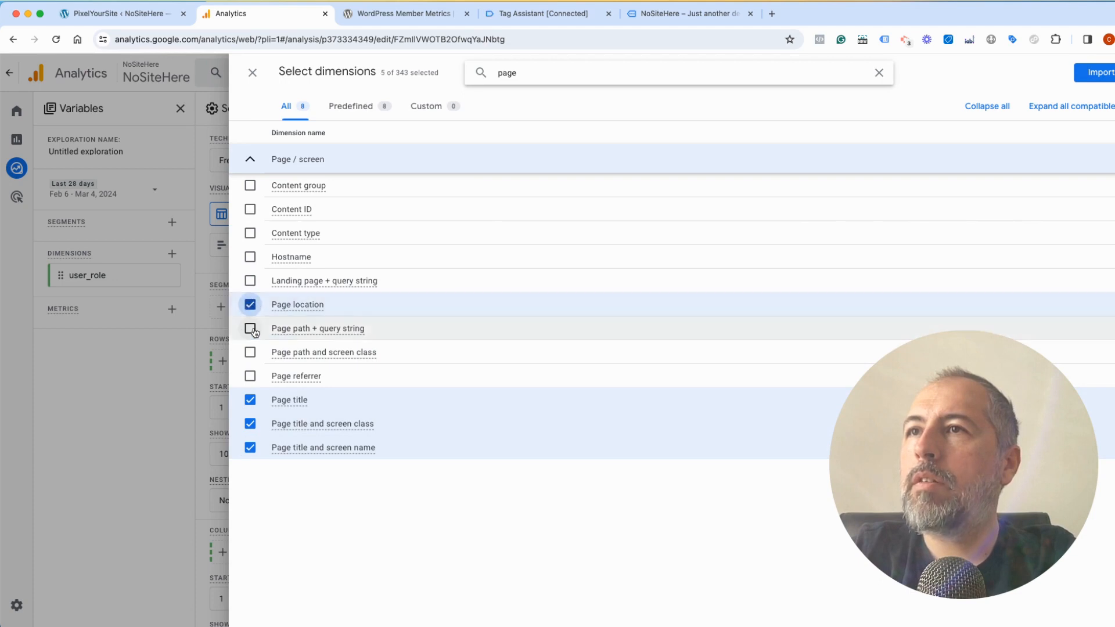
pyautogui.click(251, 329)
pyautogui.click(250, 352)
pyautogui.click(251, 376)
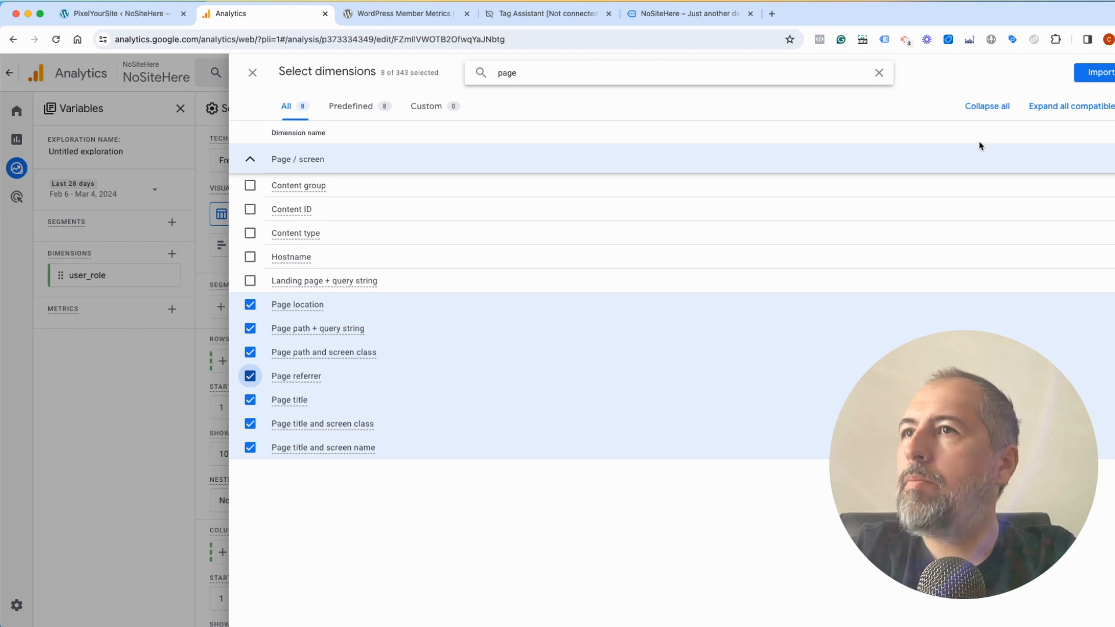
pyautogui.click(1086, 79)
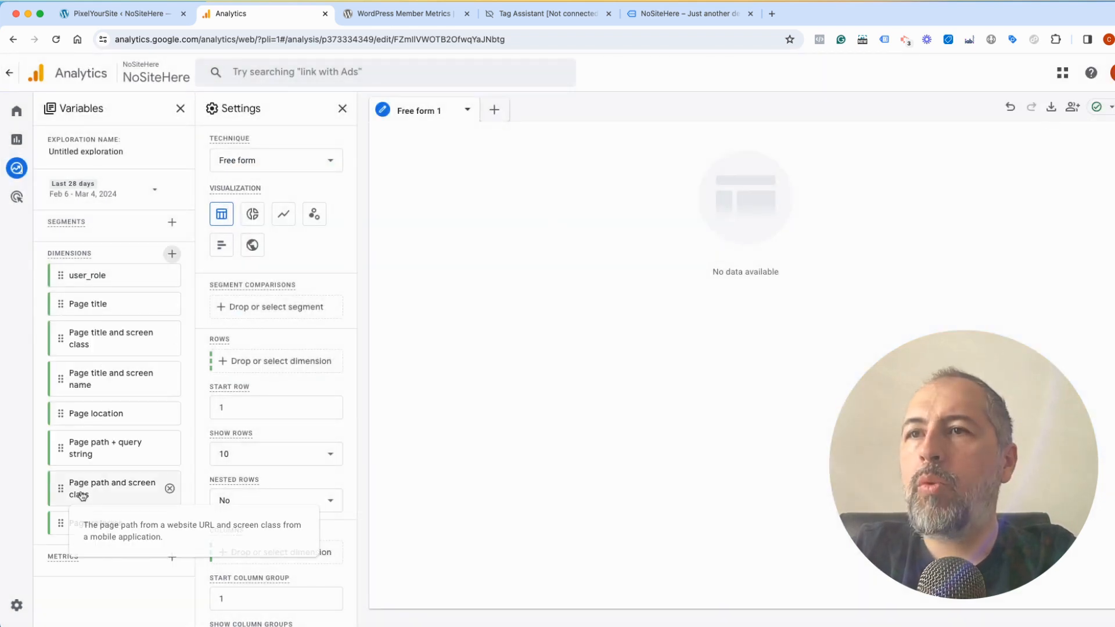
# Step: Import the Event count metric from the Event group into the exploration's variables
pyautogui.click(171, 559)
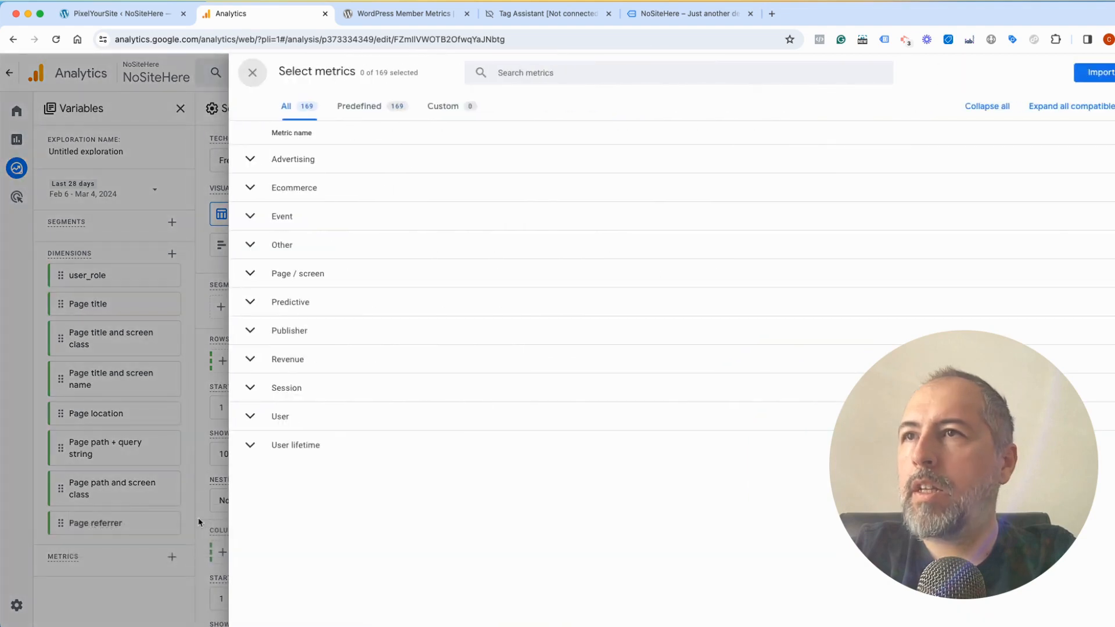
pyautogui.click(251, 217)
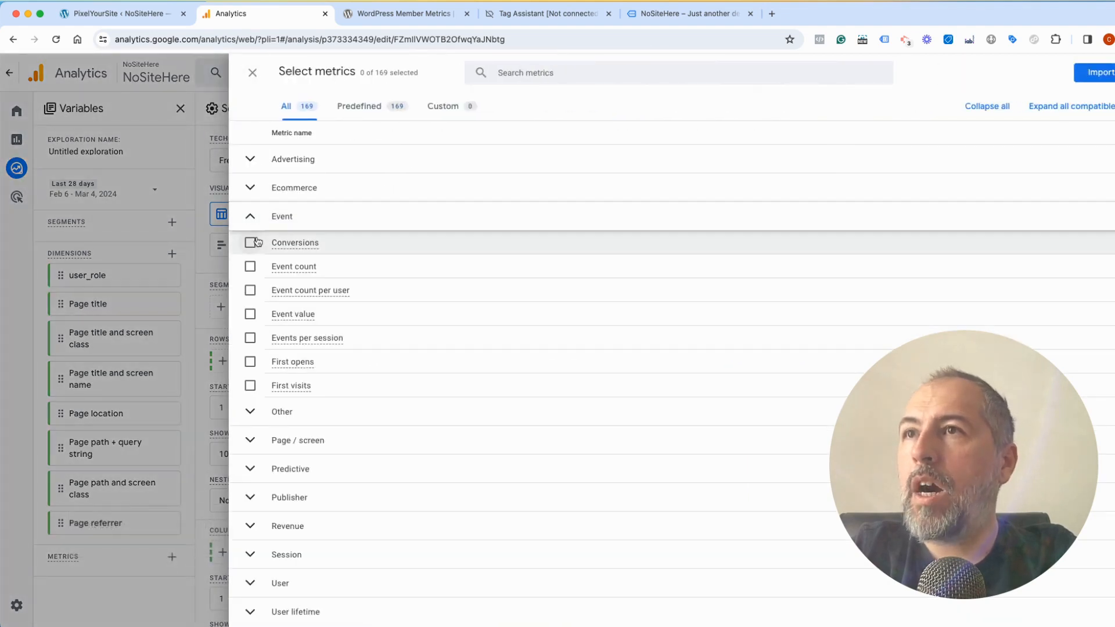
pyautogui.click(250, 266)
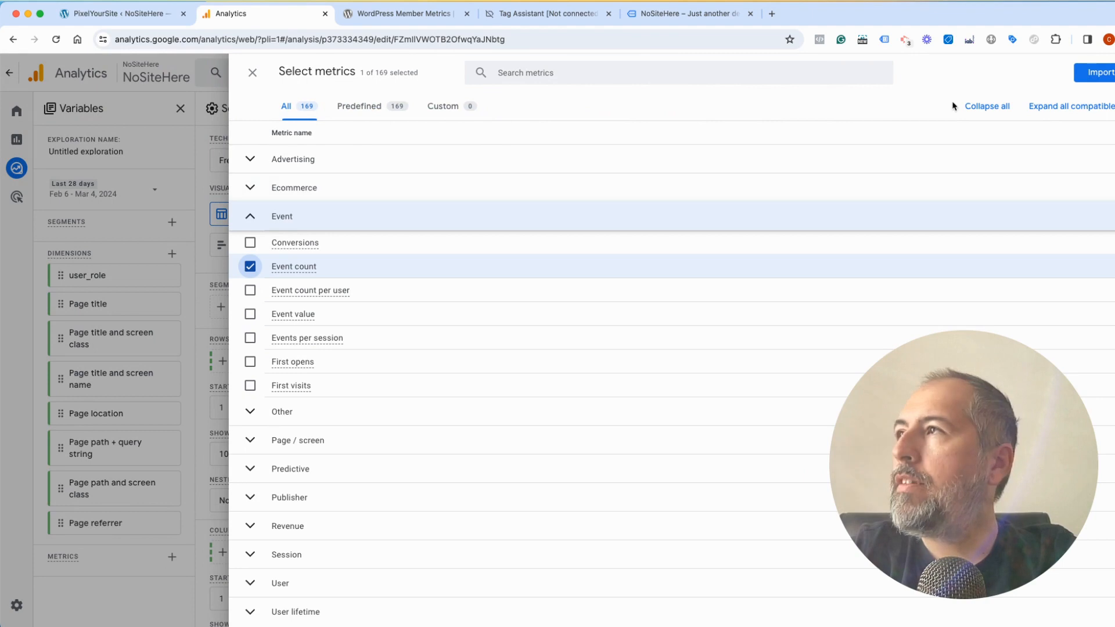
pyautogui.click(1096, 72)
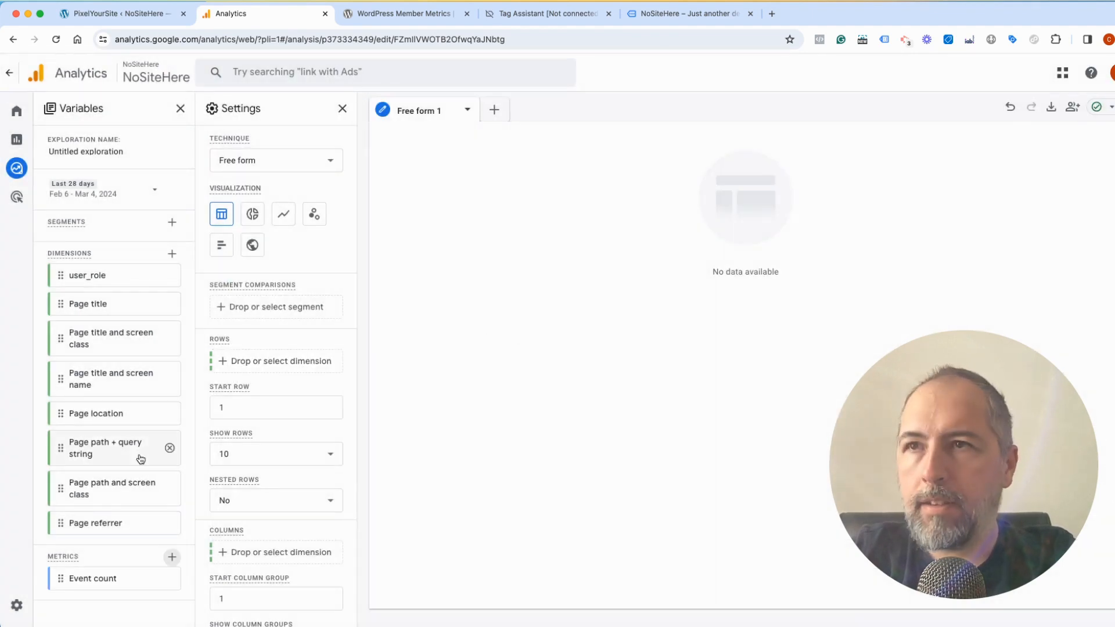
# Step: Set user_role as the exploration's row dimension and Page title as its column dimension
pyautogui.scroll(-1, 271, 320)
pyautogui.scroll(-3, 272, 322)
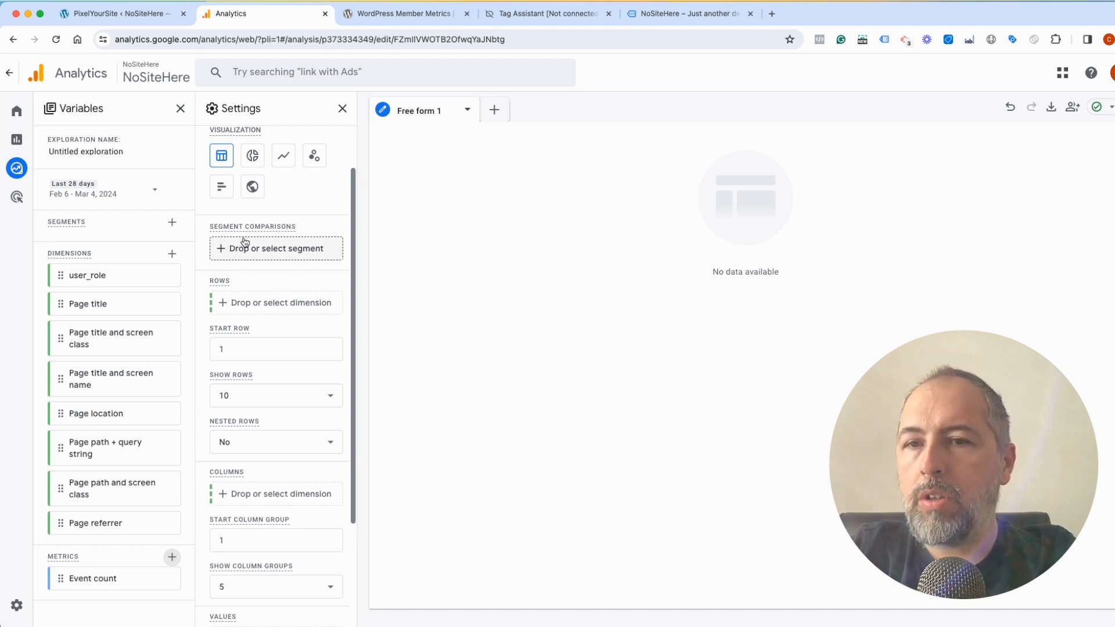
pyautogui.scroll(-2, 260, 282)
pyautogui.click(260, 281)
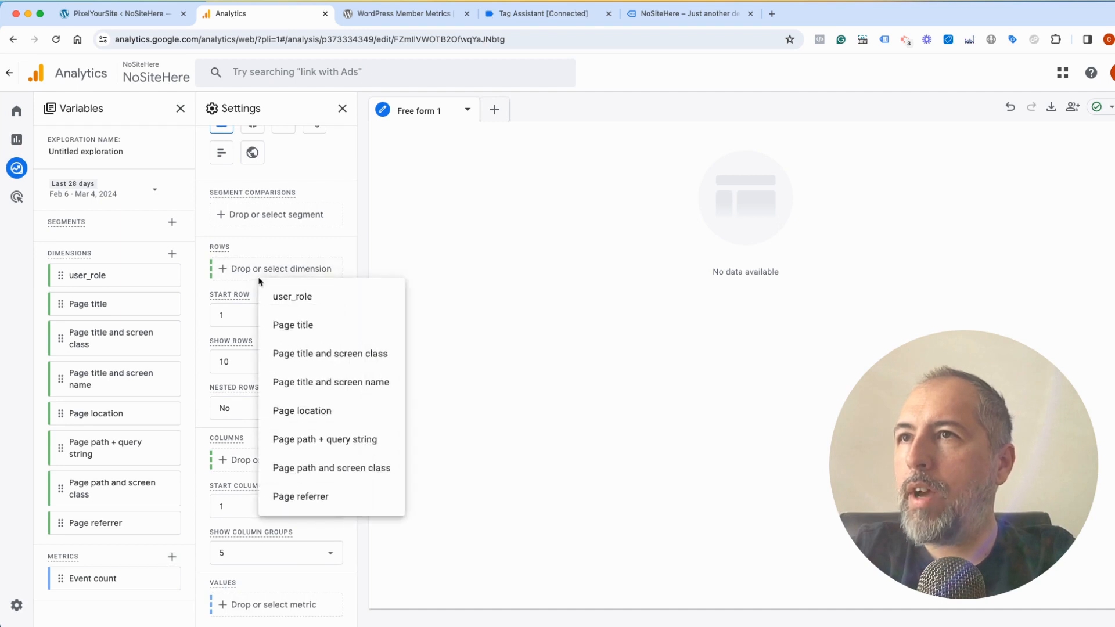
pyautogui.click(283, 297)
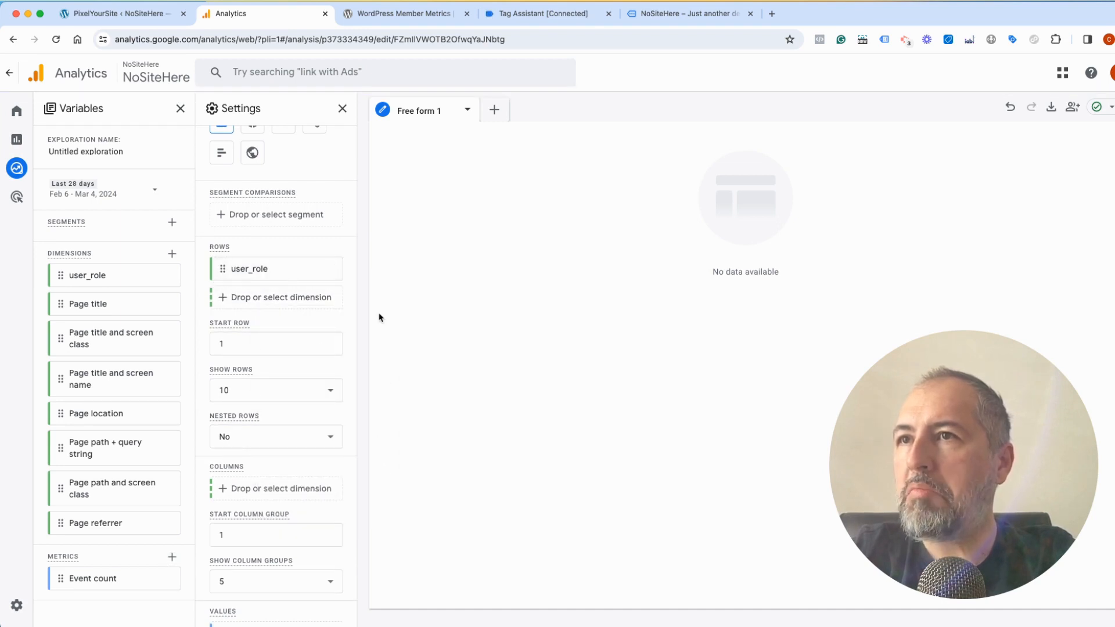
pyautogui.click(256, 489)
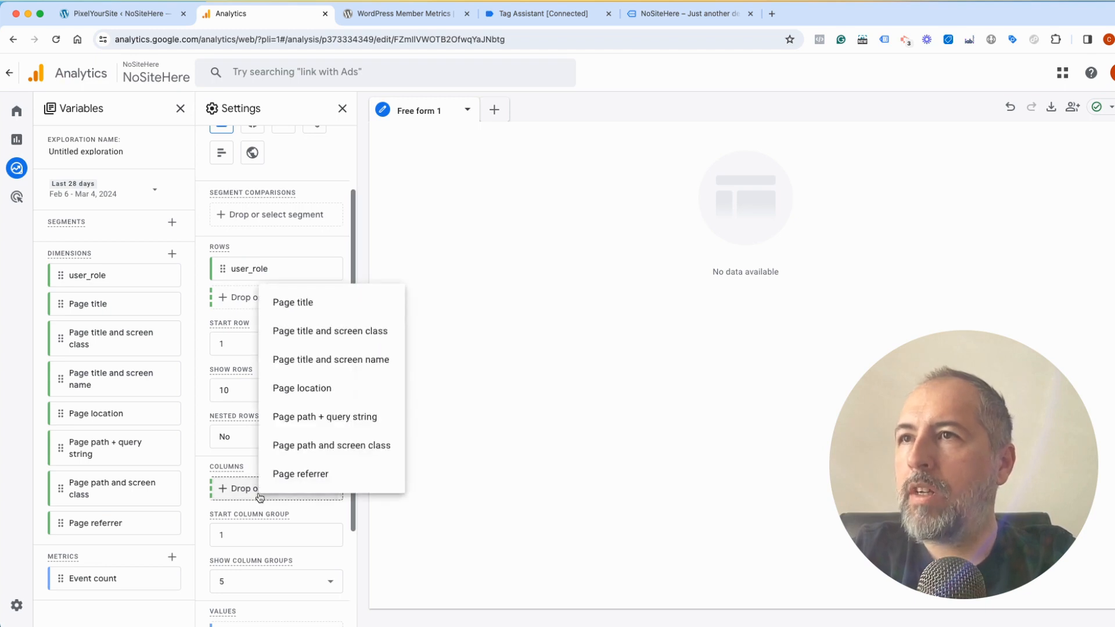
pyautogui.click(320, 314)
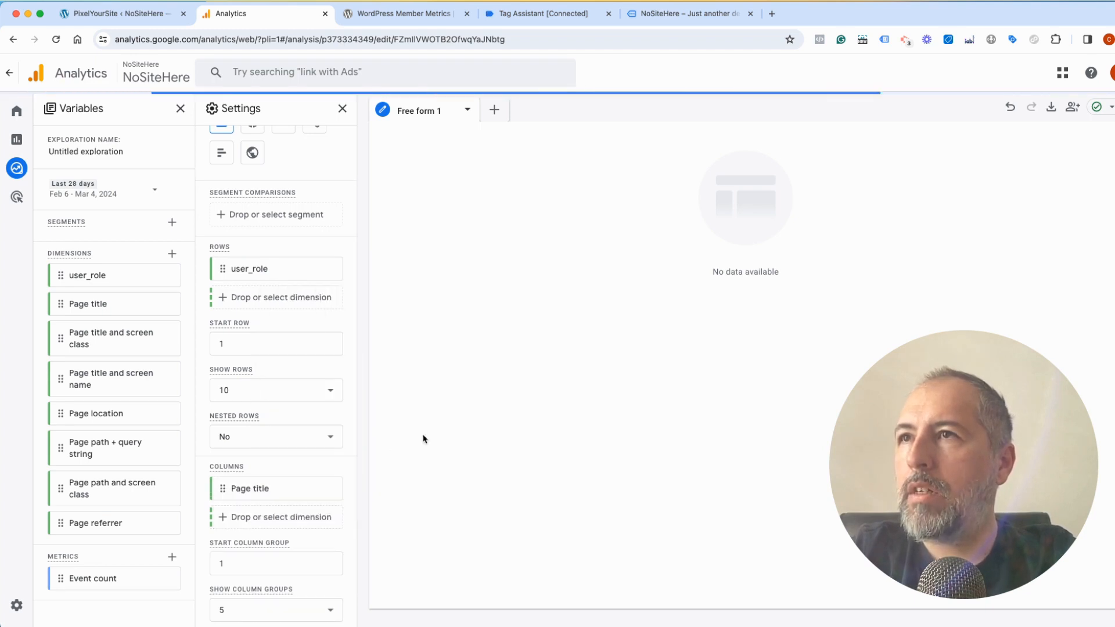
# Step: Add Event count as the value metric of the free-form table
pyautogui.scroll(-1, 258, 465)
pyautogui.scroll(-5, 258, 465)
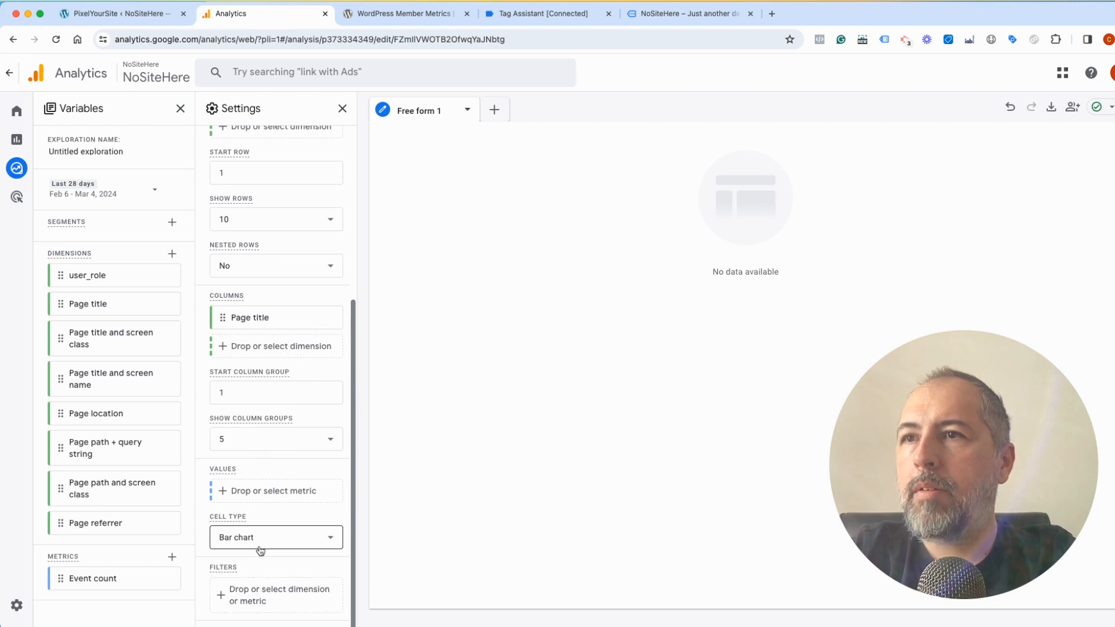
pyautogui.rightClick(281, 410)
pyautogui.click(273, 491)
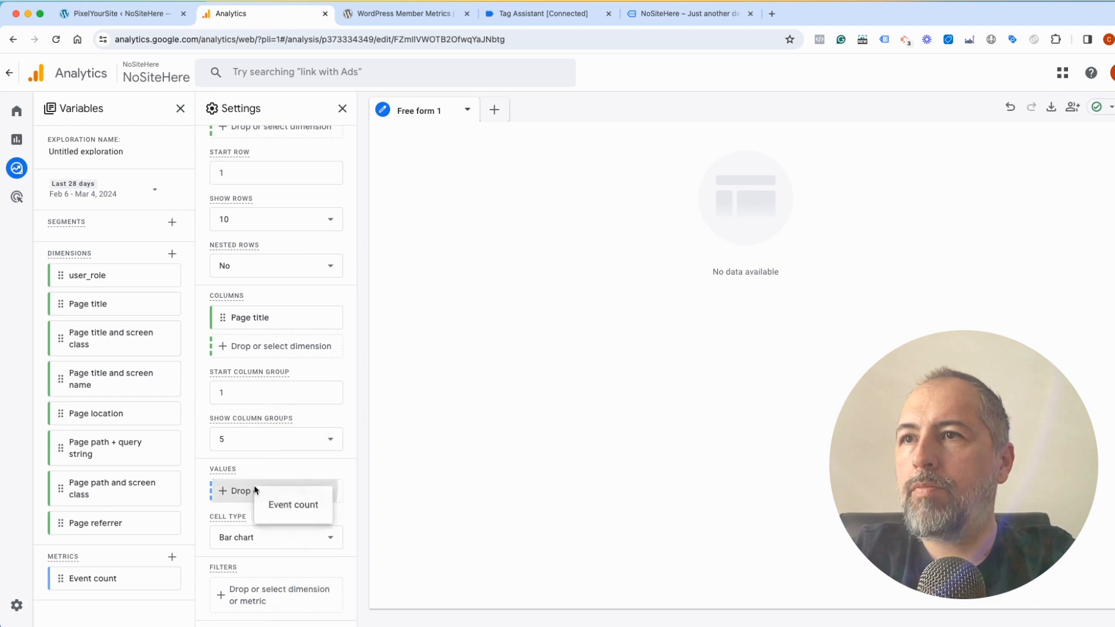
pyautogui.click(285, 513)
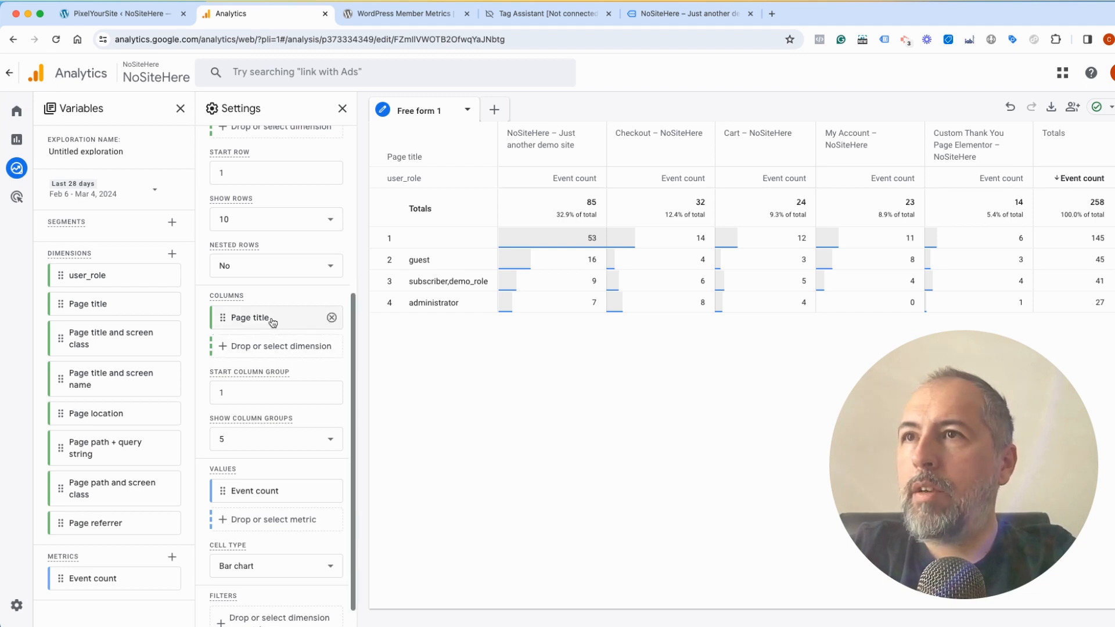
# Step: Try swapping the dimensions, with Page title as rows and user_role as columns
pyautogui.scroll(2, 274, 279)
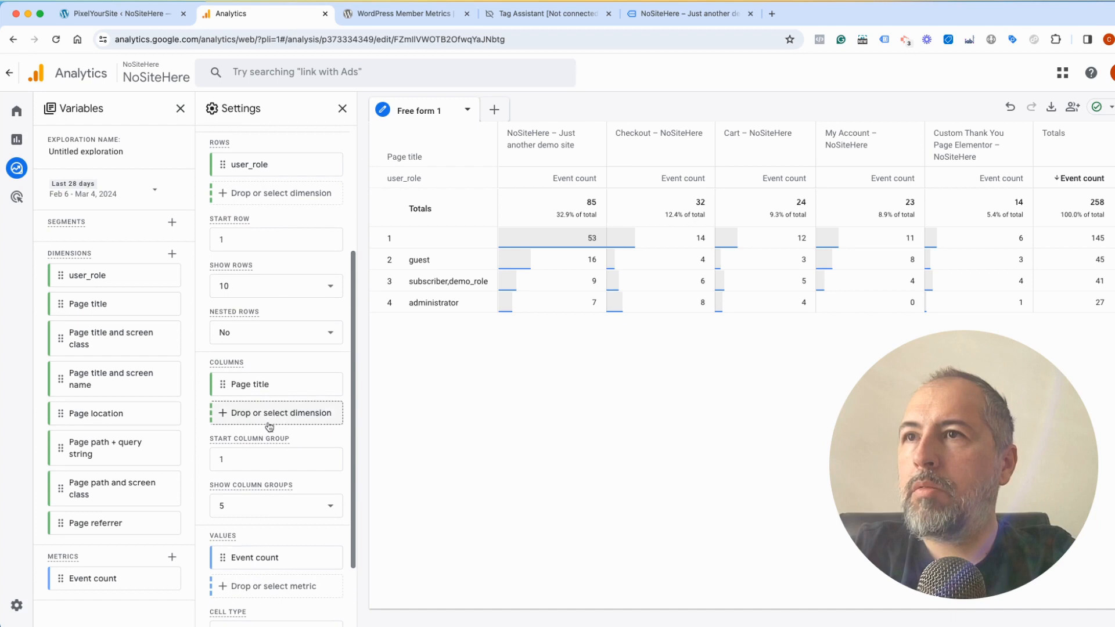
pyautogui.moveTo(273, 395); pyautogui.dragTo(275, 204)
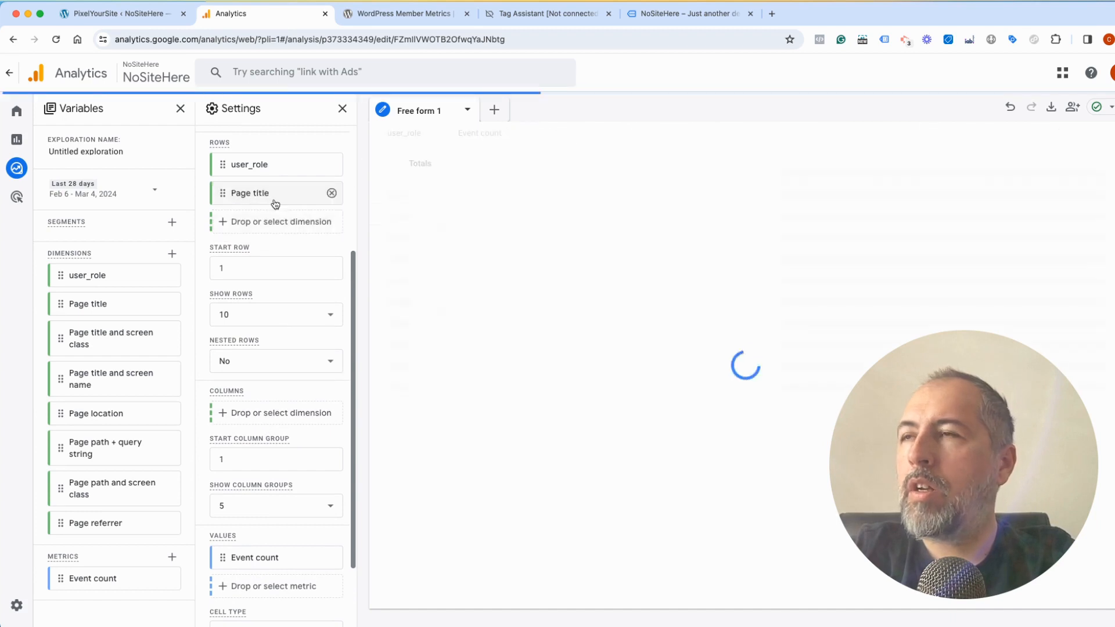
pyautogui.moveTo(271, 164); pyautogui.dragTo(276, 425)
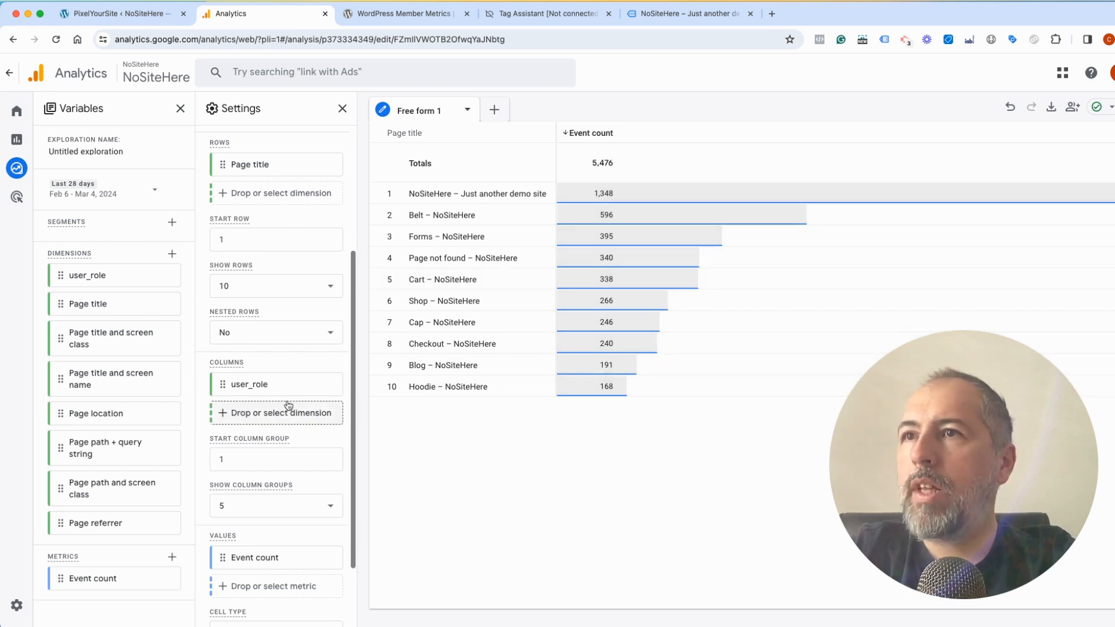
# Step: Move user_role back to the rows, then remove and re-add Page title as the column dimension
pyautogui.moveTo(277, 385); pyautogui.dragTo(283, 414)
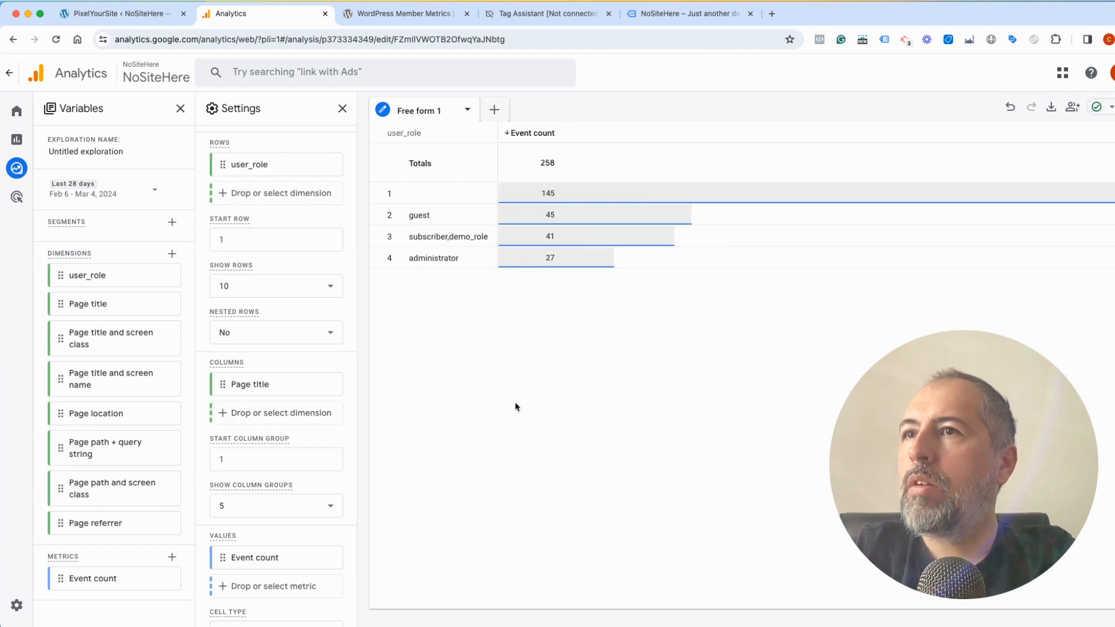
pyautogui.click(331, 385)
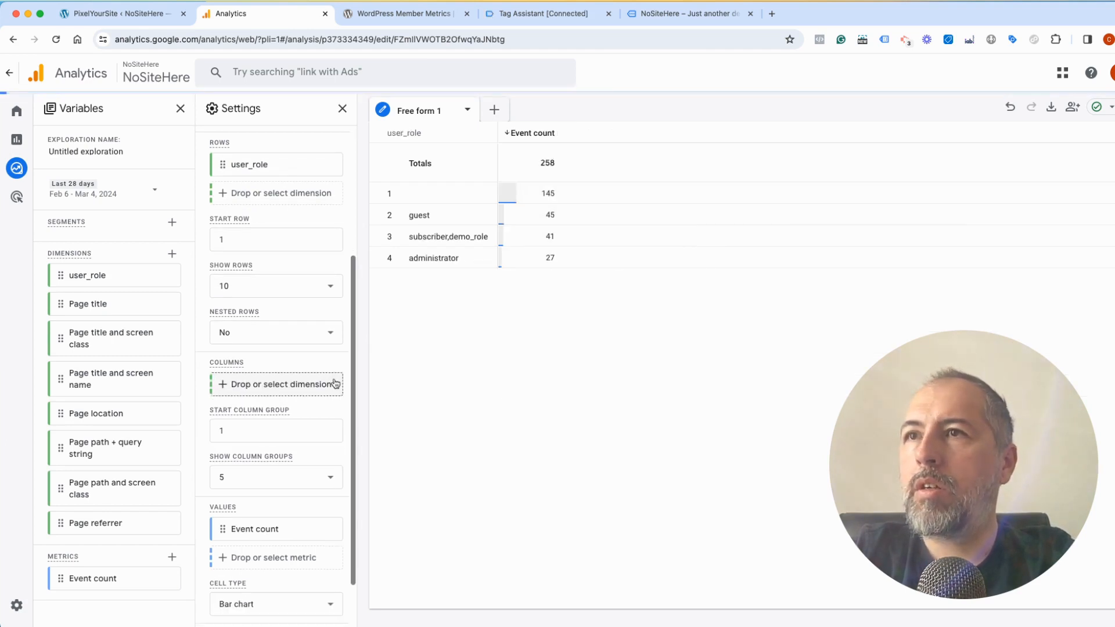
pyautogui.click(259, 382)
pyautogui.click(276, 392)
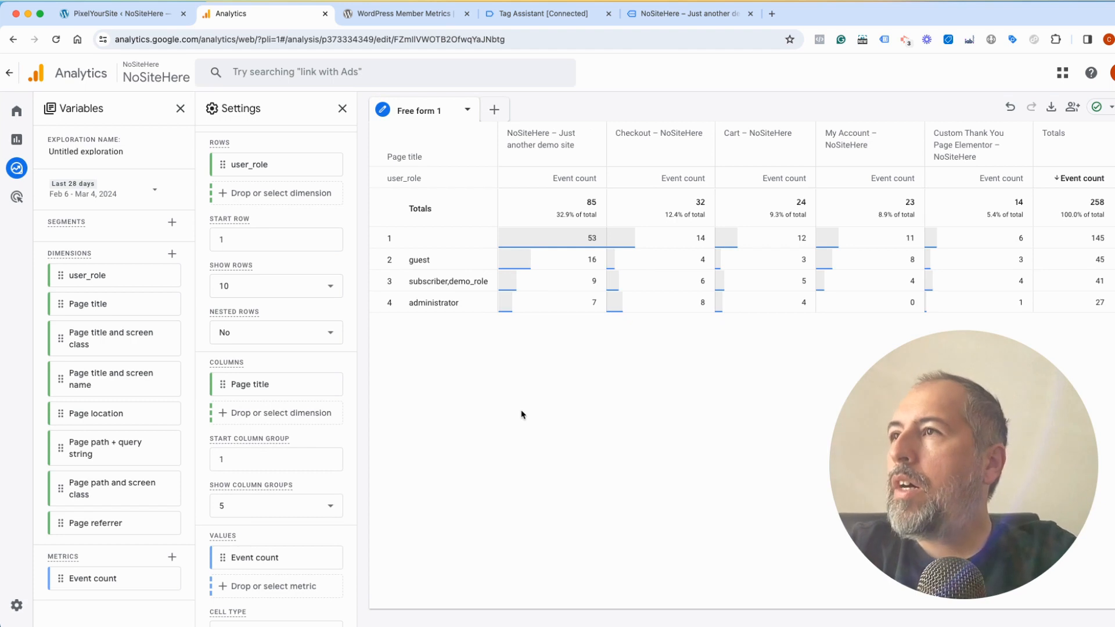
# Step: Set the number of column groups shown to 20 and look across the whole table
pyautogui.click(306, 506)
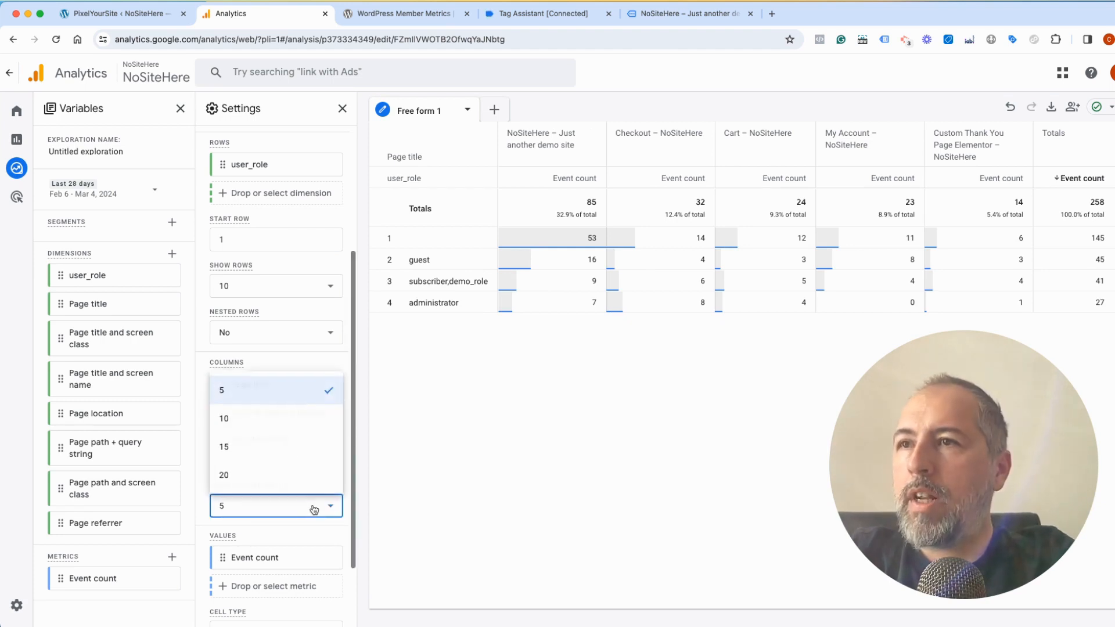
pyautogui.click(299, 474)
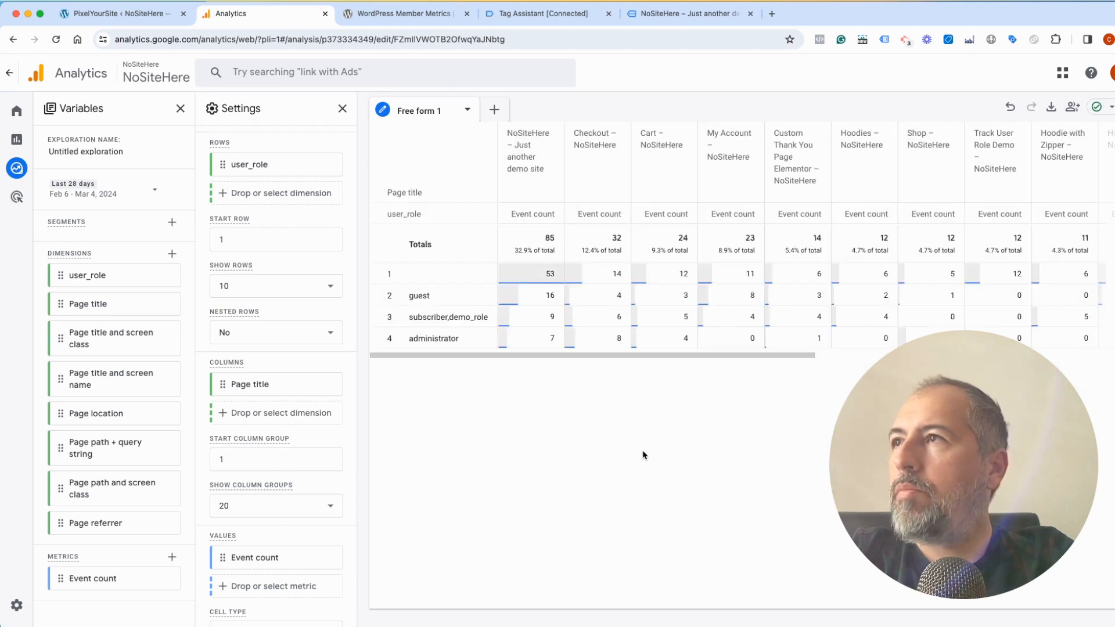
pyautogui.hscroll(6, 642, 455)
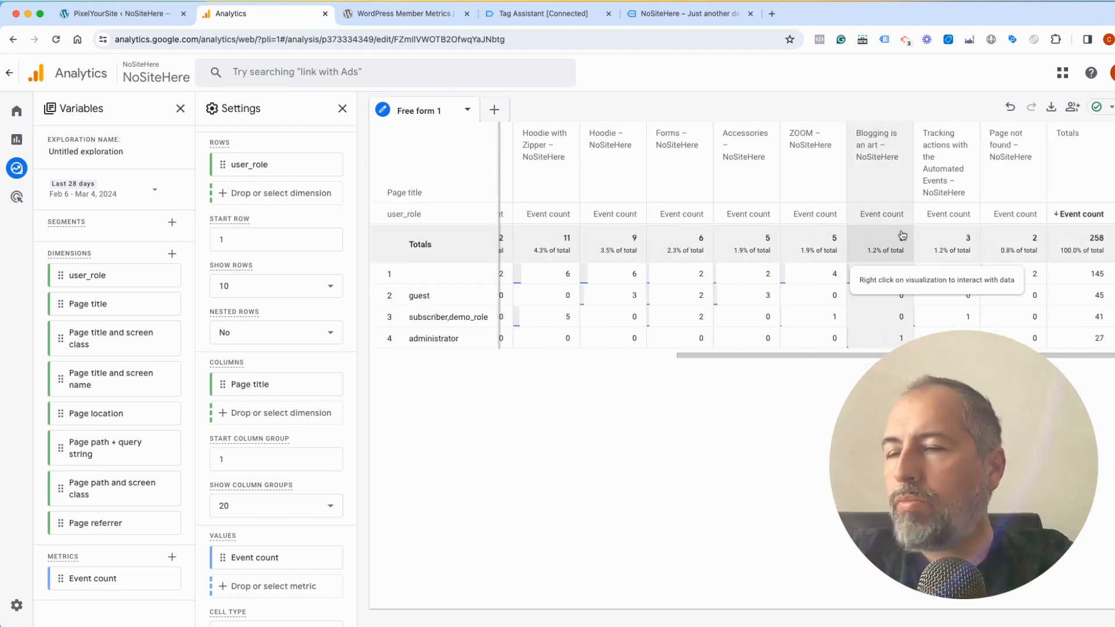
pyautogui.hscroll(-4, 902, 235)
pyautogui.hscroll(-3, 902, 235)
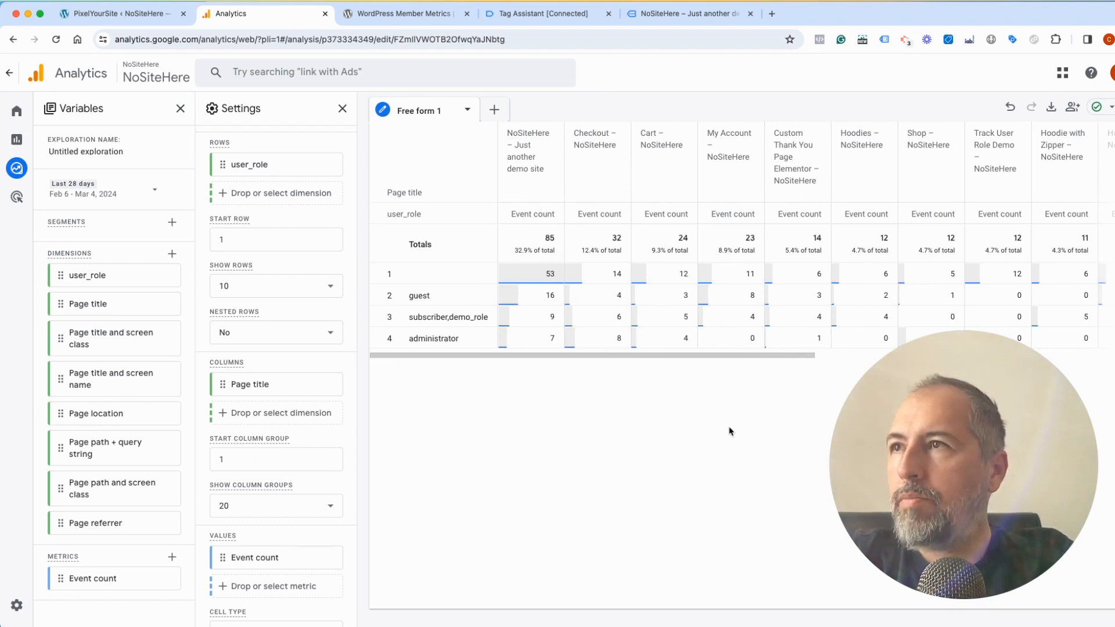
# Step: Replace Page title with Page referrer as the column dimension
pyautogui.scroll(-2, 273, 482)
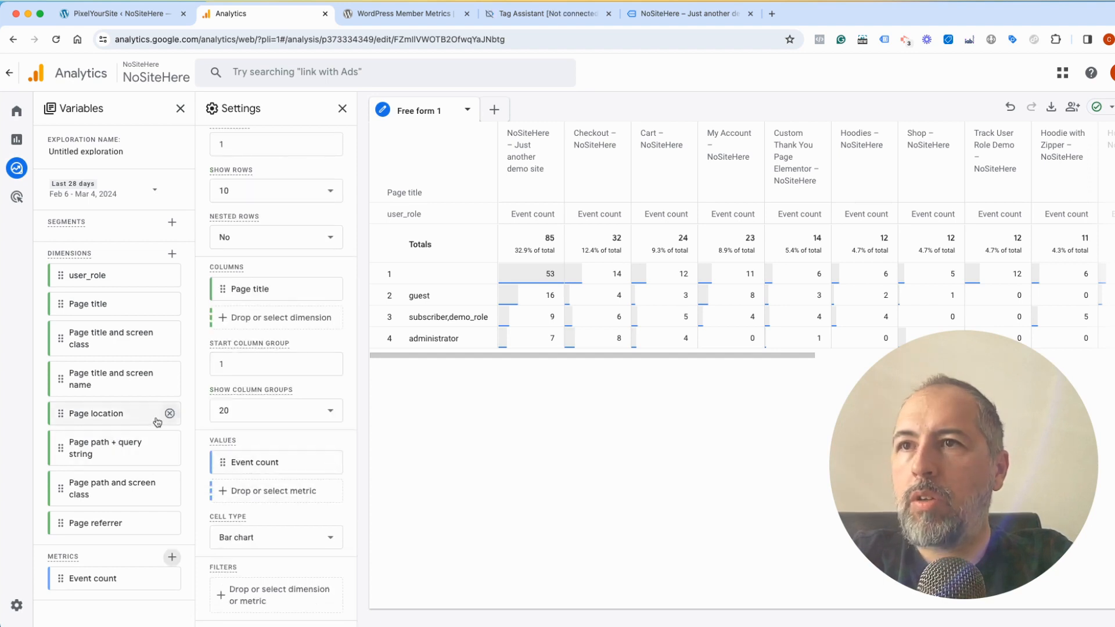
pyautogui.scroll(1, 279, 338)
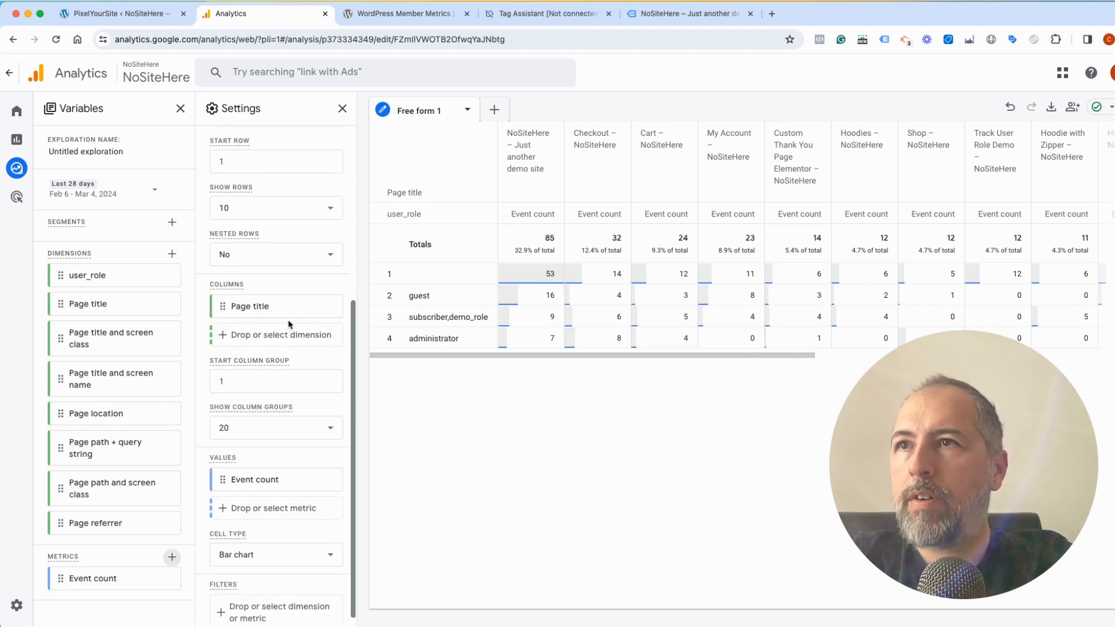
pyautogui.click(331, 307)
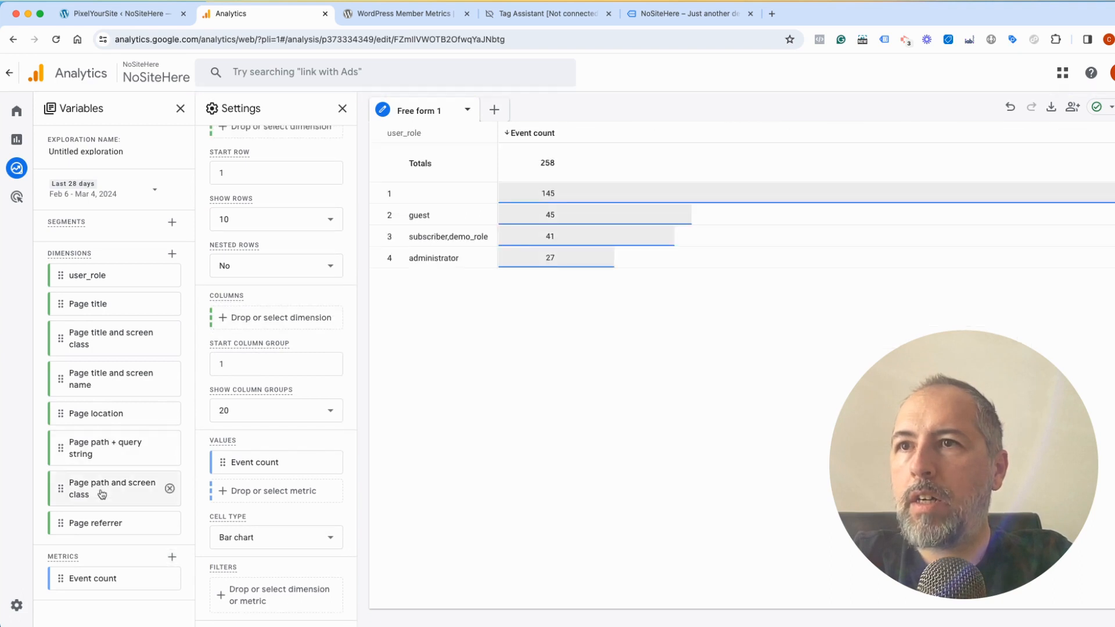
pyautogui.moveTo(105, 523)
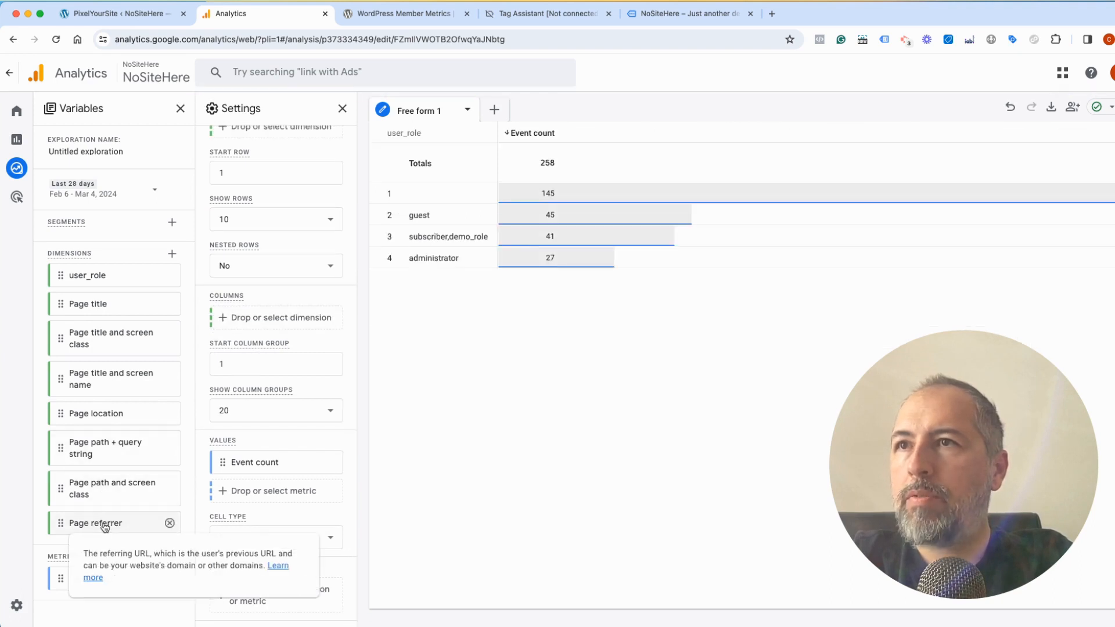
pyautogui.moveTo(104, 524); pyautogui.dragTo(265, 339)
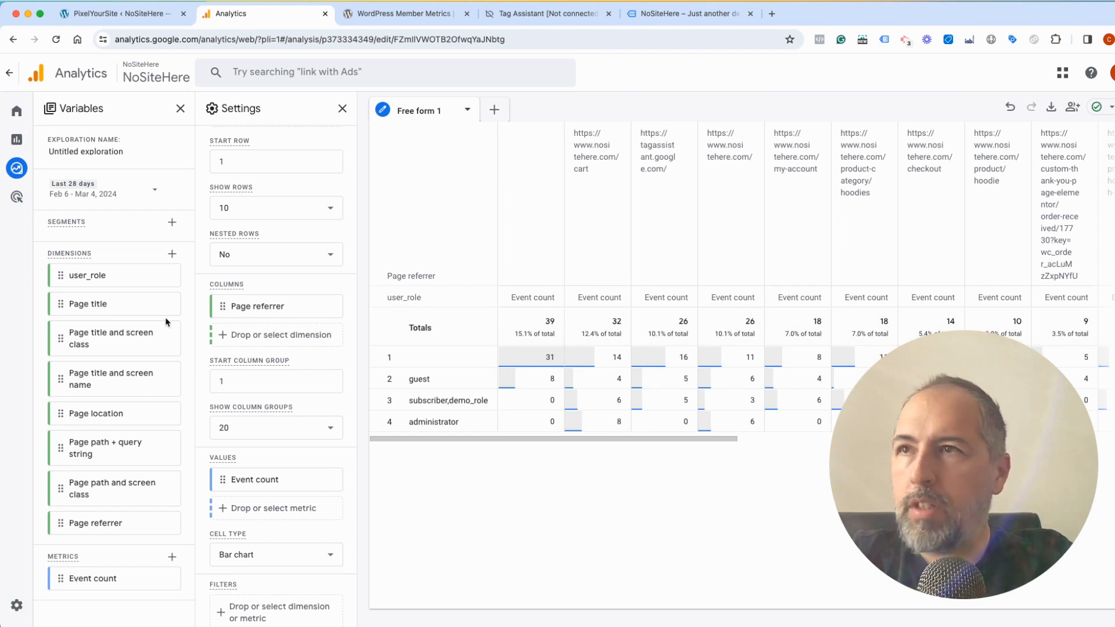
# Step: Add Page title to the columns ahead of Page referrer, and remove Page referrer
pyautogui.moveTo(91, 312); pyautogui.dragTo(252, 319)
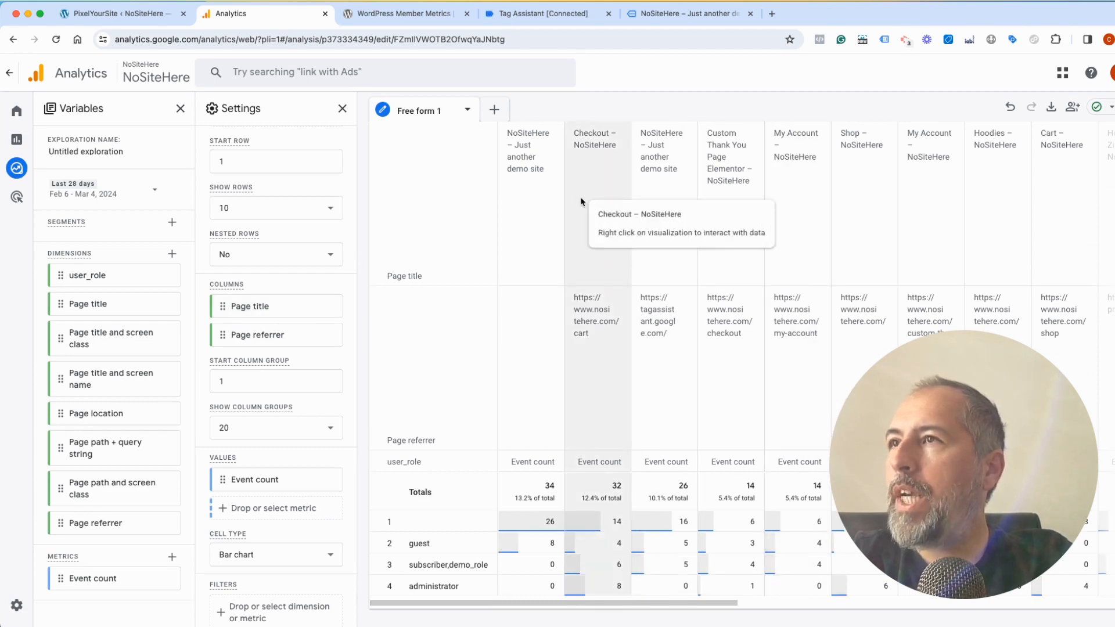
pyautogui.click(330, 336)
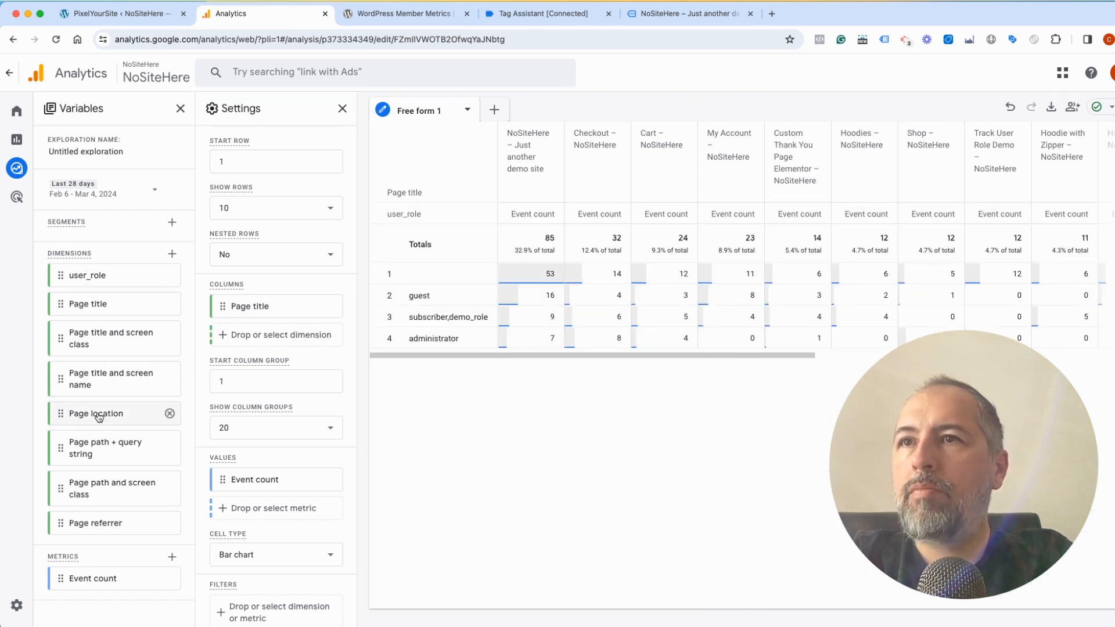
# Step: Try Page location as a second column dimension beside Page title, and remove it again
pyautogui.click(230, 338)
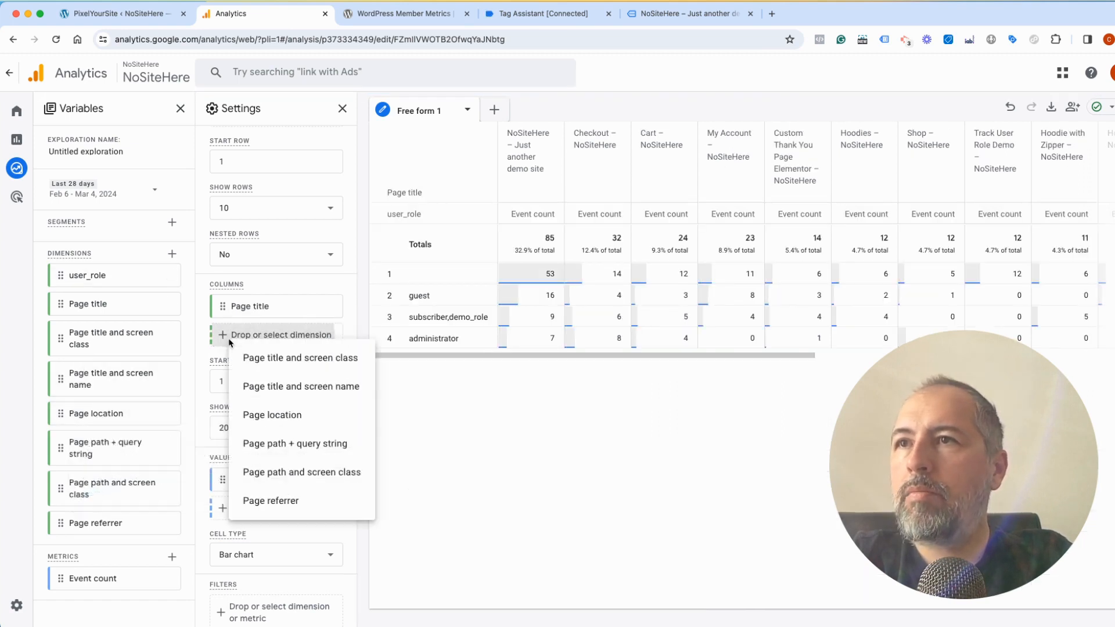
pyautogui.click(257, 415)
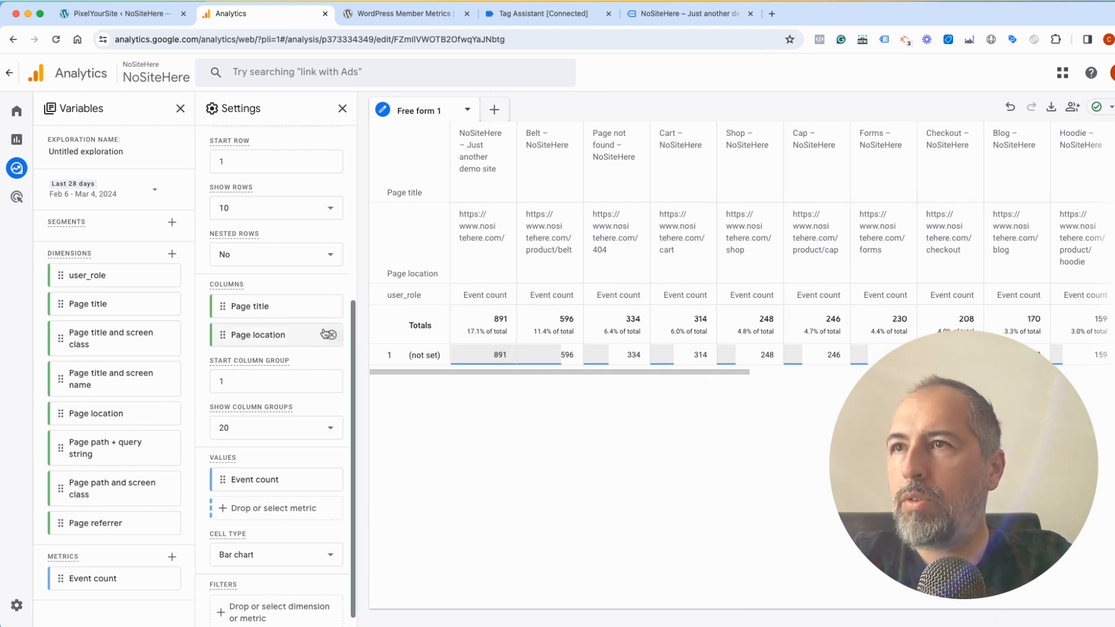
pyautogui.click(330, 335)
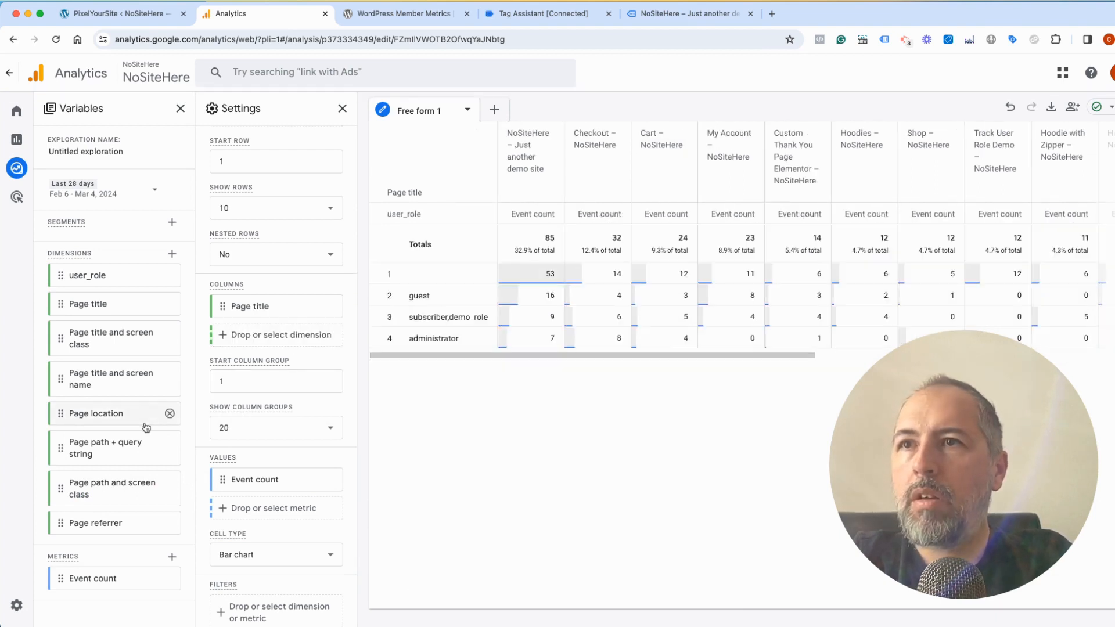
# Step: Search the dimensions for "time", look through the Time and User lifetime groups, and close the selection without importing anything
pyautogui.click(172, 253)
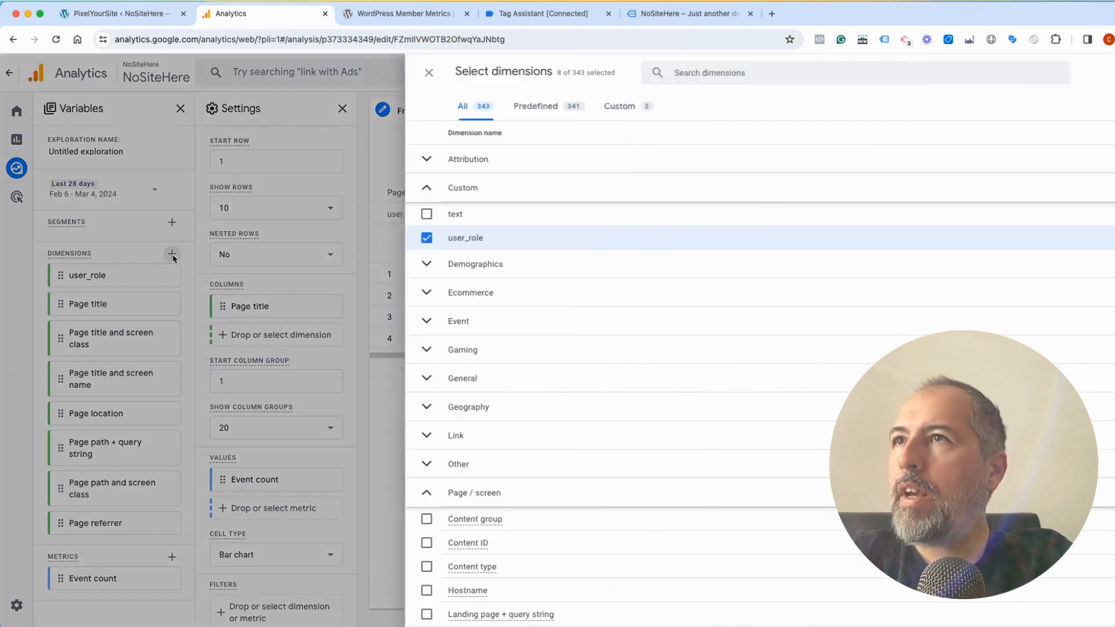
pyautogui.click(679, 72)
pyautogui.write('time')
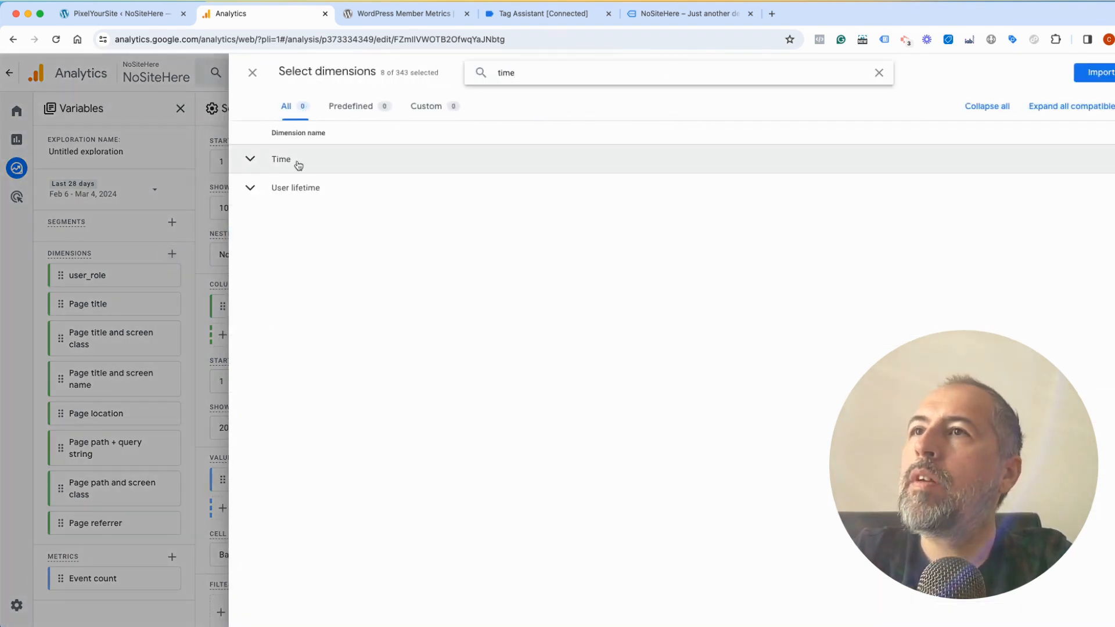
pyautogui.click(251, 158)
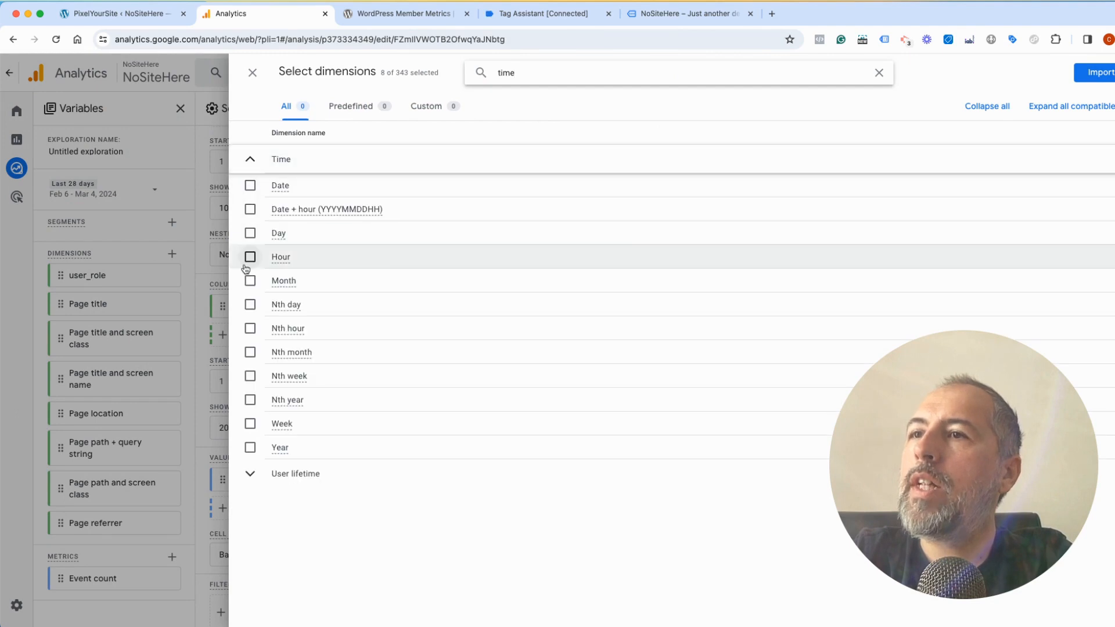
pyautogui.click(250, 474)
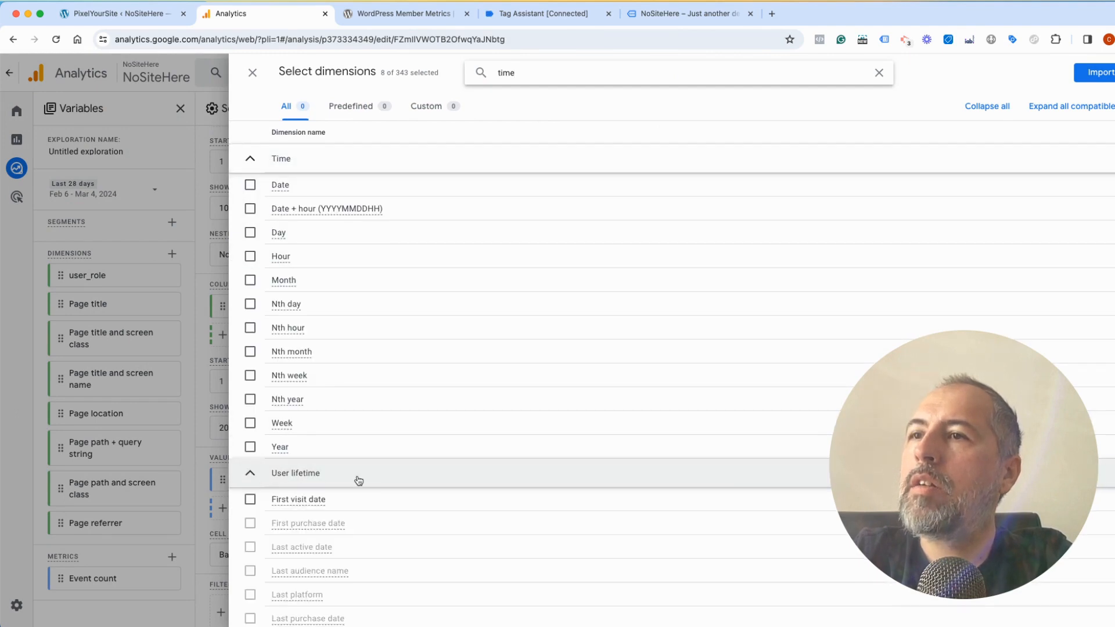
pyautogui.doubleClick(524, 70)
pyautogui.write('spen')
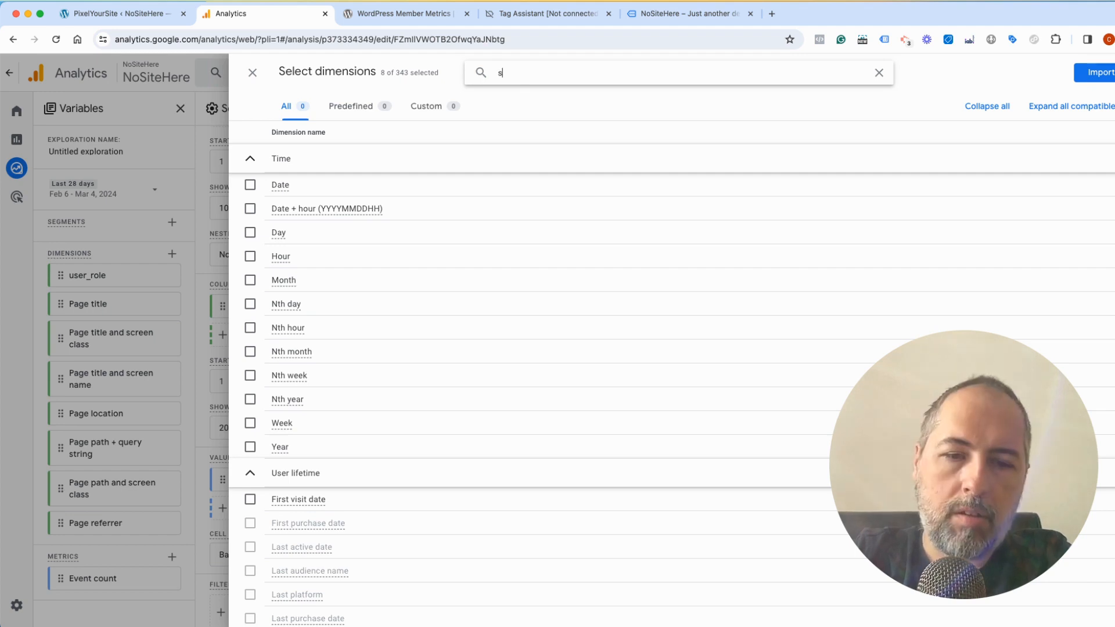
pyautogui.press('BackSpace')
pyautogui.press('BackSpace')
pyautogui.press('BackSpace')
pyautogui.press('BackSpace')
pyautogui.click(252, 73)
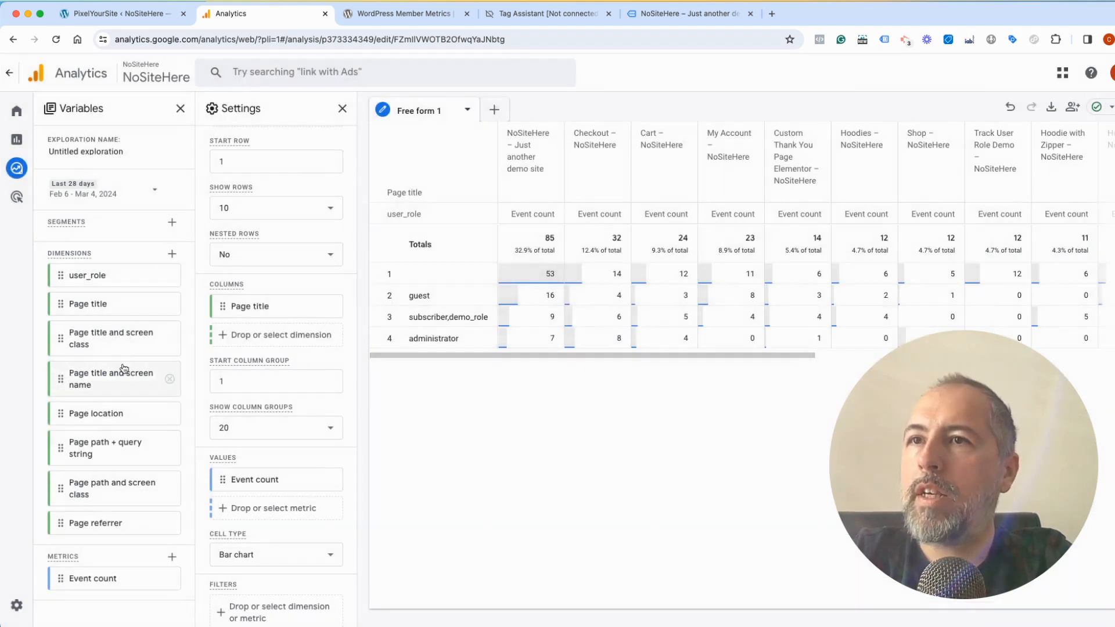
# Step: Search the available metrics for a time-related one and close the selection without importing anything
pyautogui.click(172, 557)
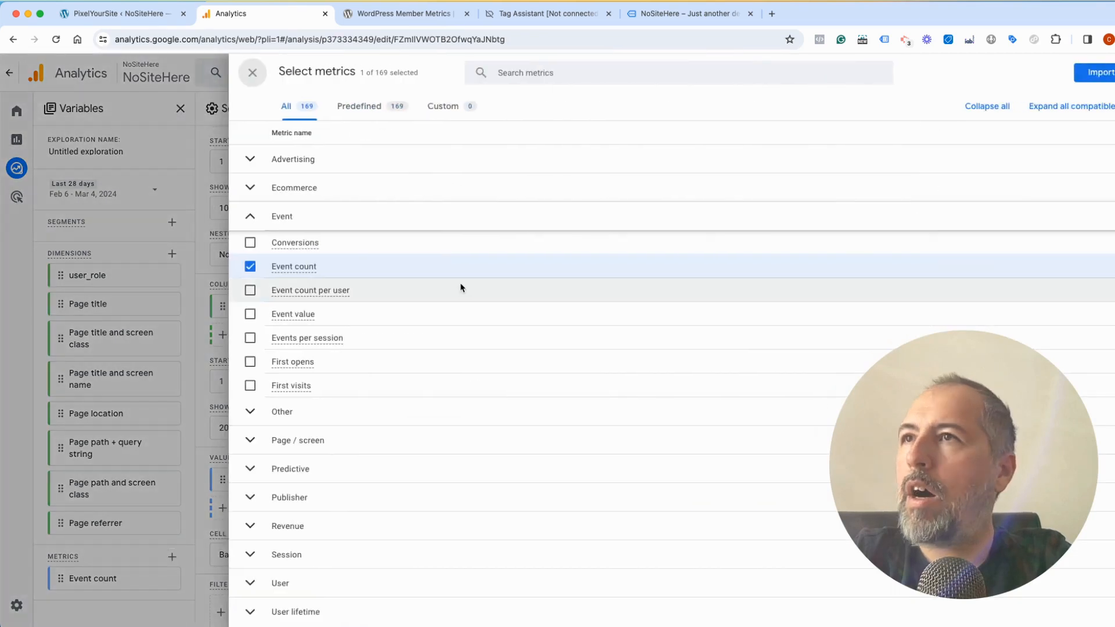
pyautogui.click(582, 78)
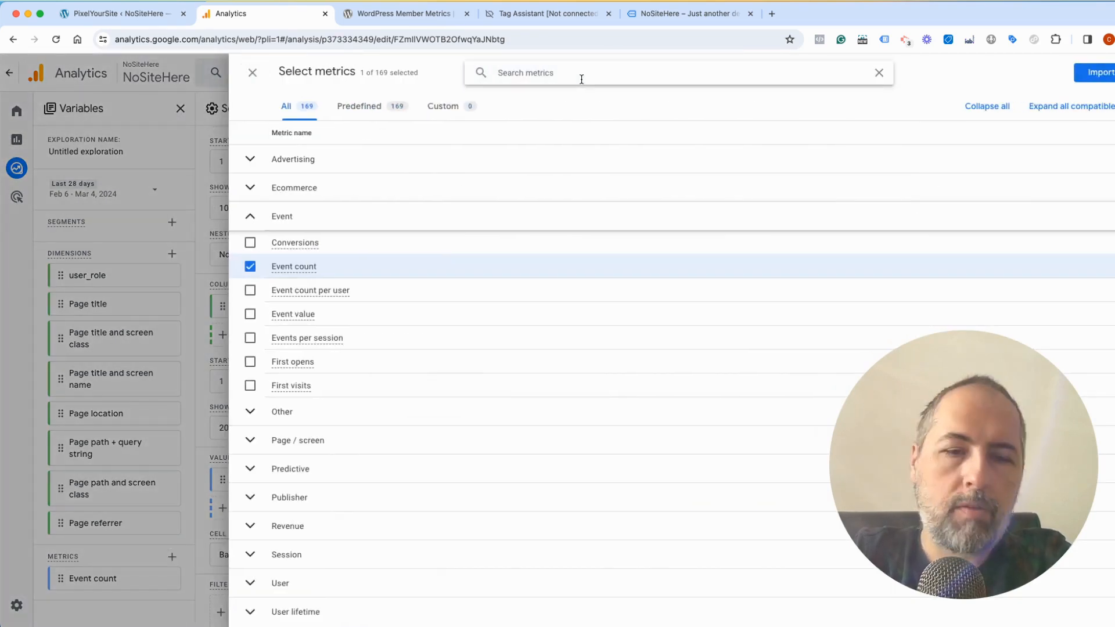
pyautogui.write('s')
pyautogui.write('ime')
pyautogui.scroll(-5, 331, 381)
pyautogui.click(252, 74)
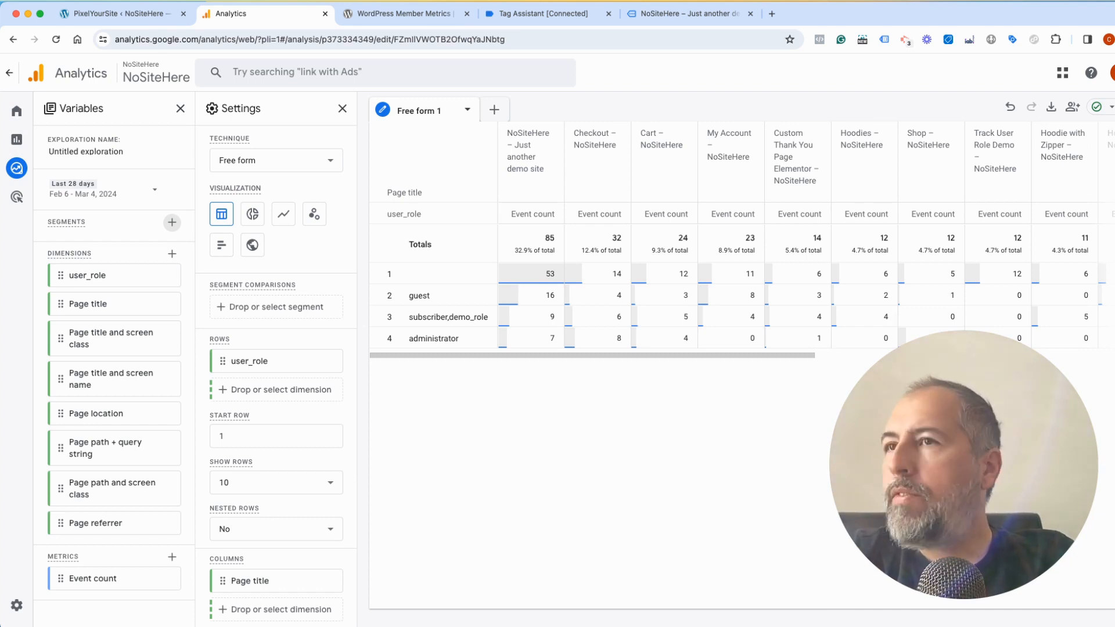
# Step: Return to the Explorations list and rename the untitled exploration to "UserRole Pages"
pyautogui.click(16, 168)
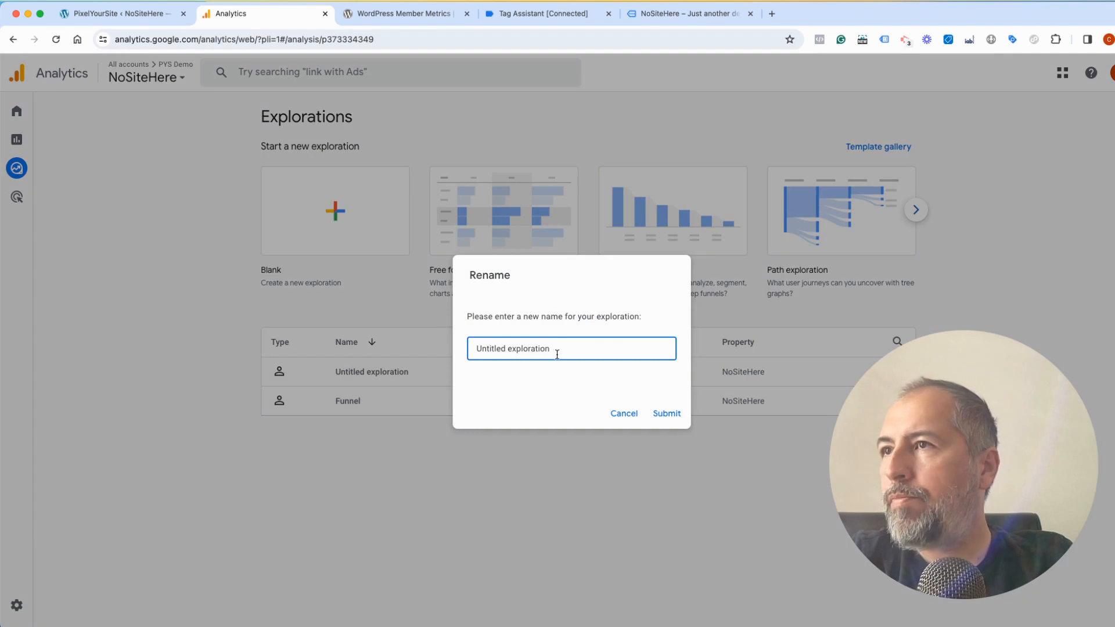
pyautogui.tripleClick(557, 354)
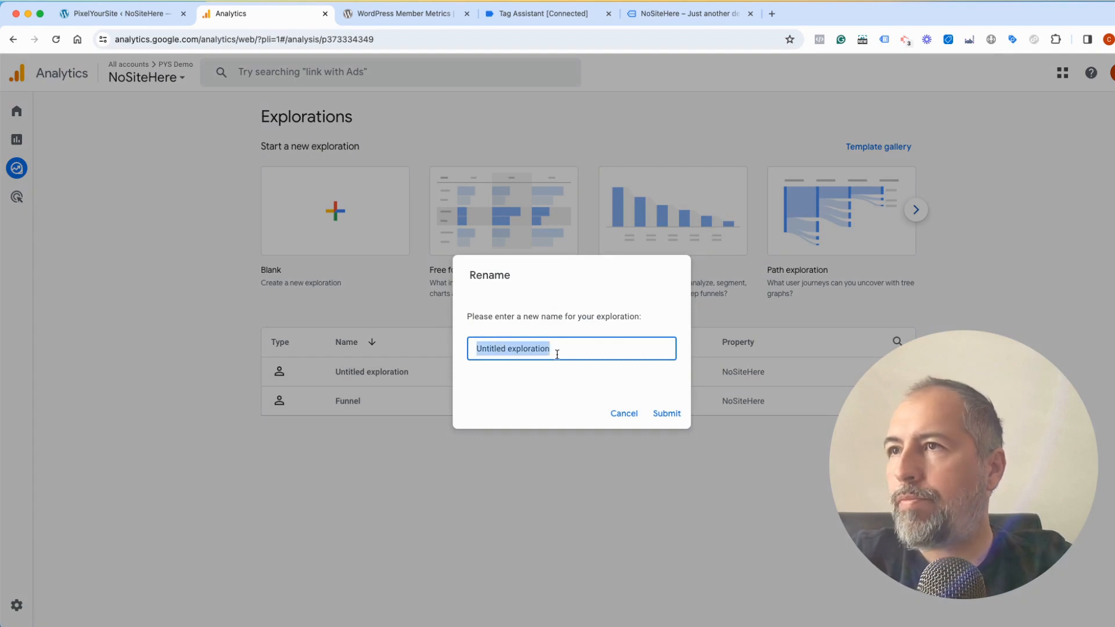
pyautogui.write('UserRole Pages')
pyautogui.click(667, 413)
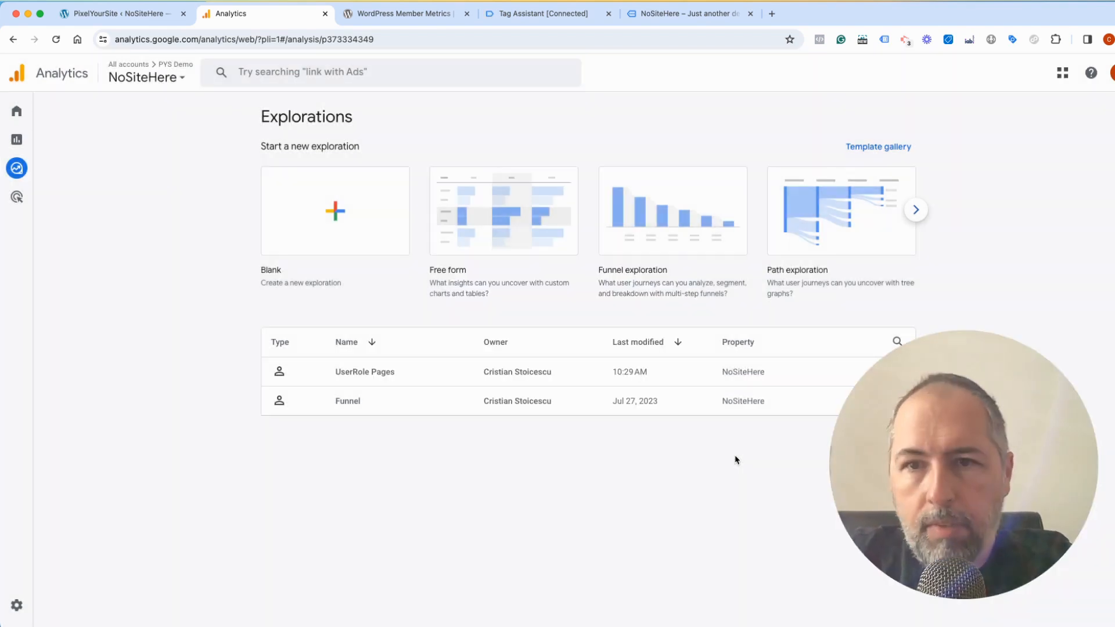